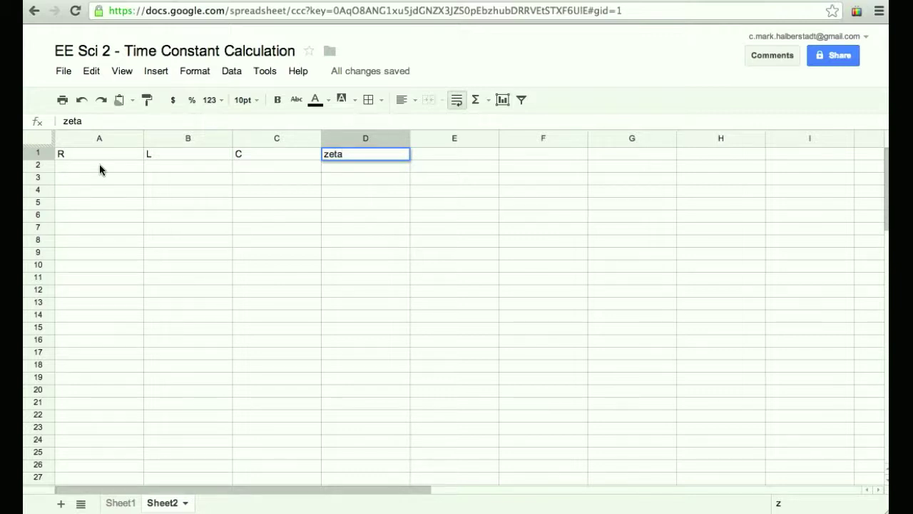
# Step: Add the column headers w0, real and imaginary in cells E1 through G1
pyautogui.press('Tab')
pyautogui.write('w0')
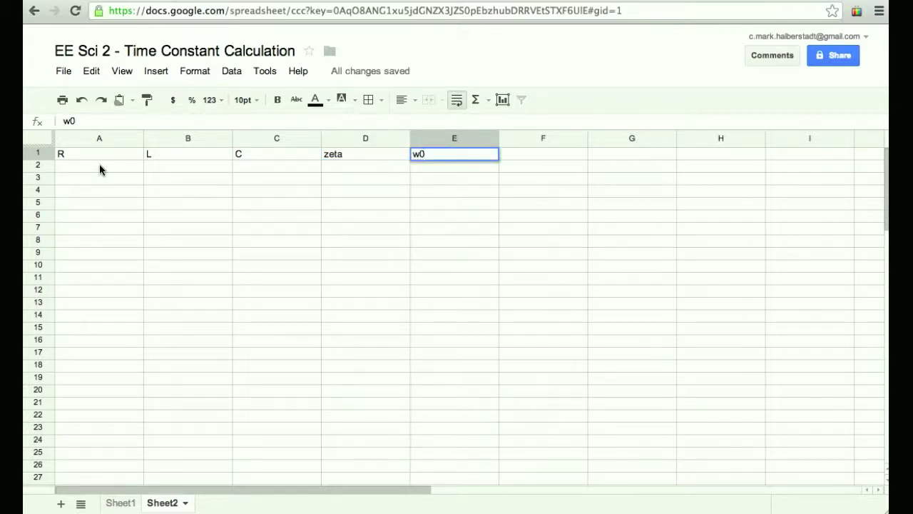
pyautogui.press('Tab')
pyautogui.write('real')
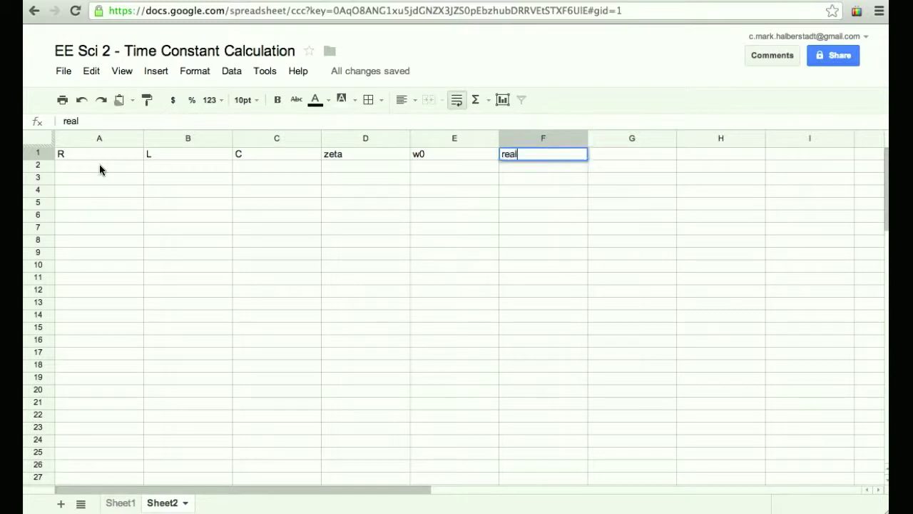
pyautogui.press('Tab')
pyautogui.write('imaginary')
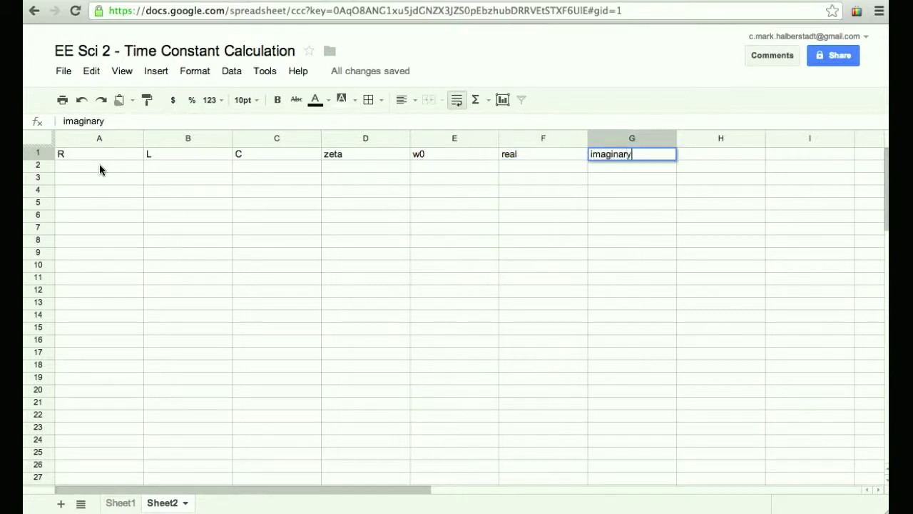
pyautogui.press('Tab')
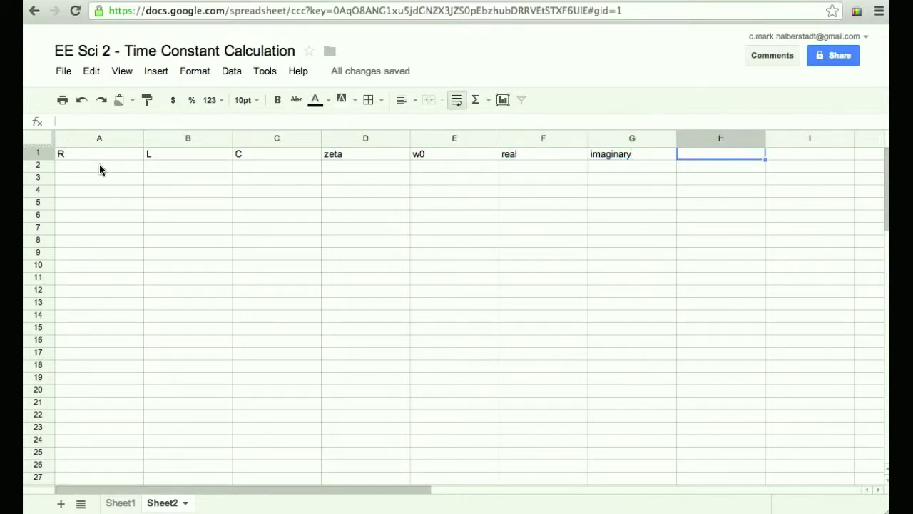
# Step: Replace the header in G1 with plus_imaginary and add the header minus_imaginary in H1
pyautogui.press('Left')
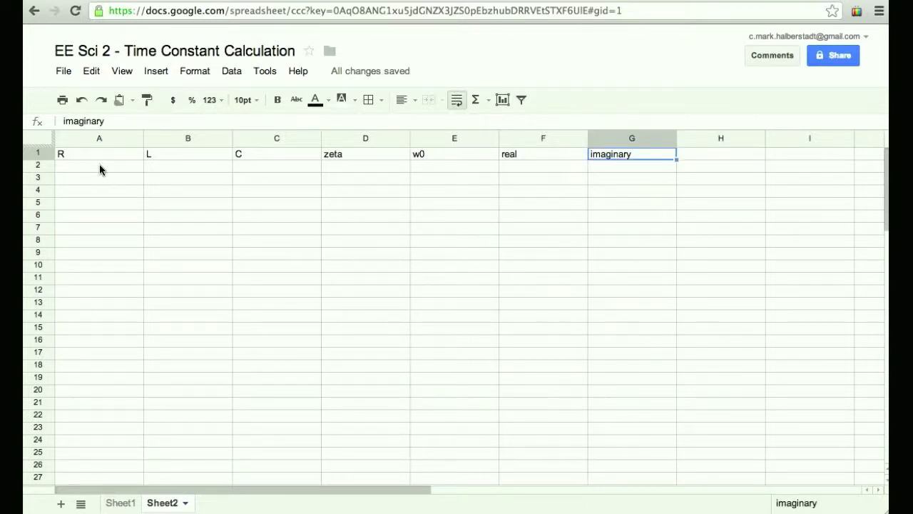
pyautogui.write('plus_image')
pyautogui.press('BackSpace')
pyautogui.write('inary')
pyautogui.press('Tab')
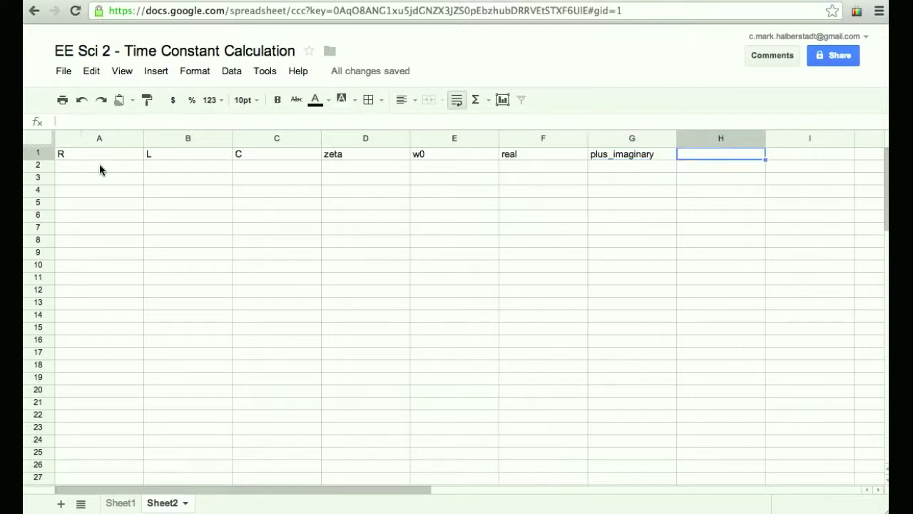
pyautogui.write('minus_imaginary')
pyautogui.press('Return')
# Step: Fill row 2 with the component values: R as 2, L as 2e-3 and C as .5e-6
pyautogui.press('Left')
pyautogui.press('Left')
pyautogui.press('Left')
pyautogui.press('Left')
pyautogui.press('Left')
pyautogui.press('Left')
pyautogui.write('2')
pyautogui.press('Tab')
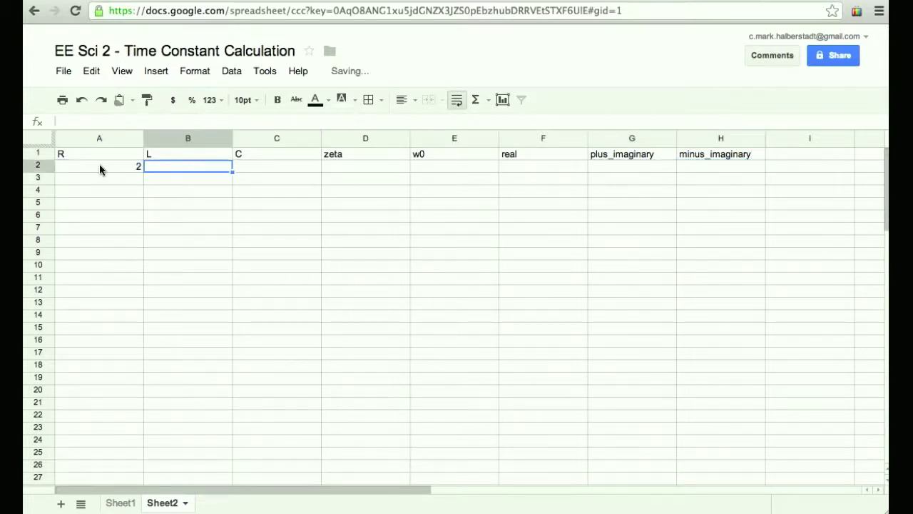
pyautogui.write('2e-3')
pyautogui.press('Return')
pyautogui.press('Up')
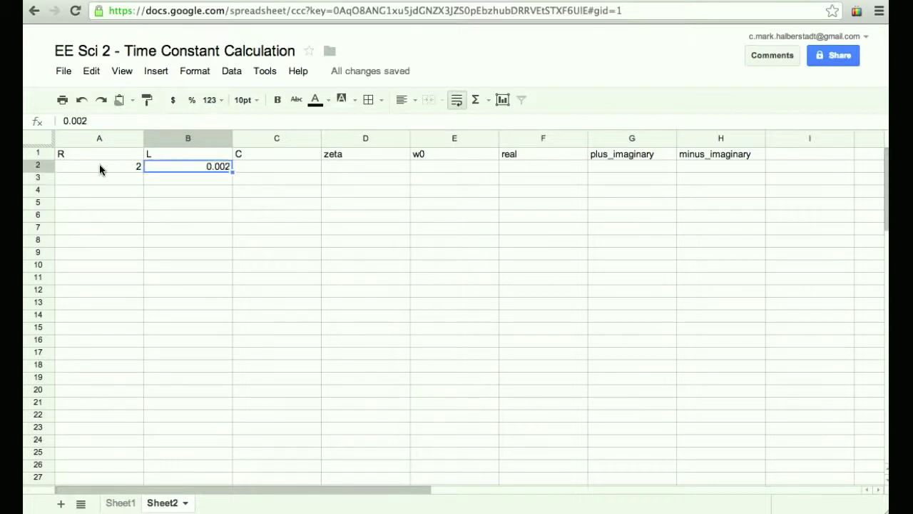
pyautogui.press('Right')
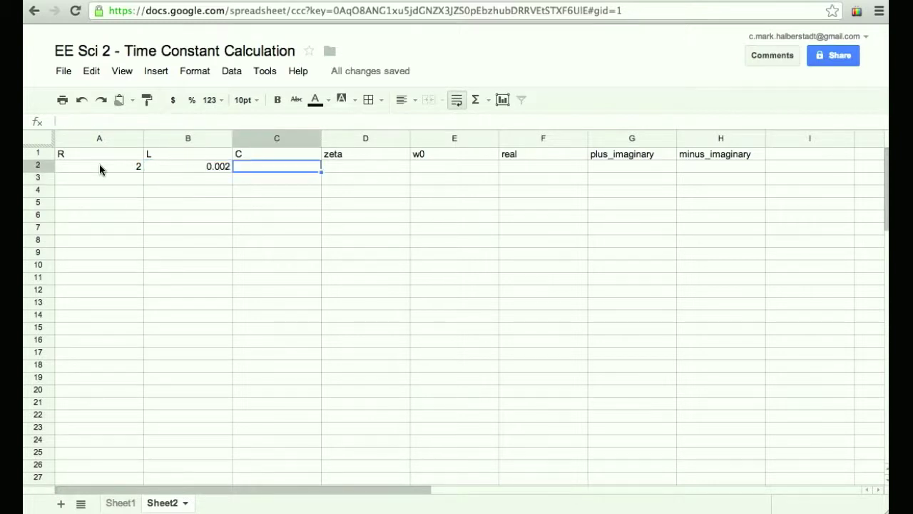
pyautogui.write('.5e-6')
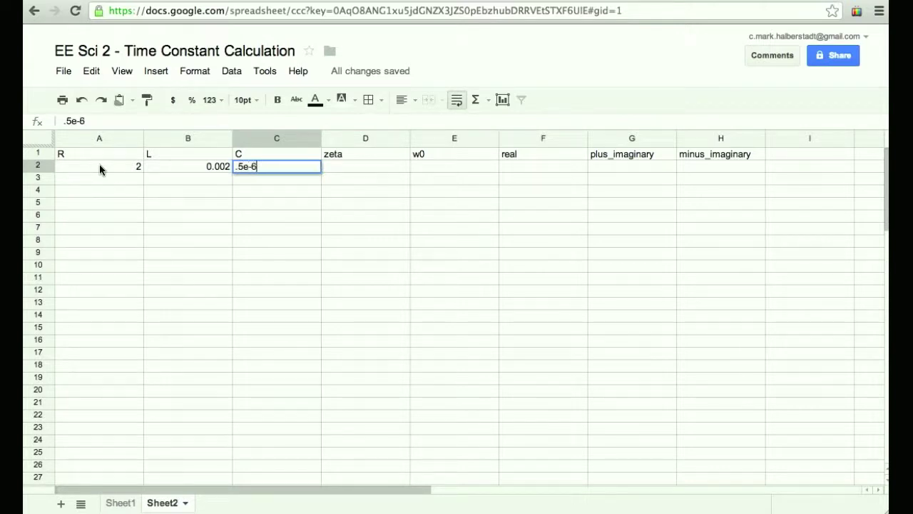
pyautogui.press('Tab')
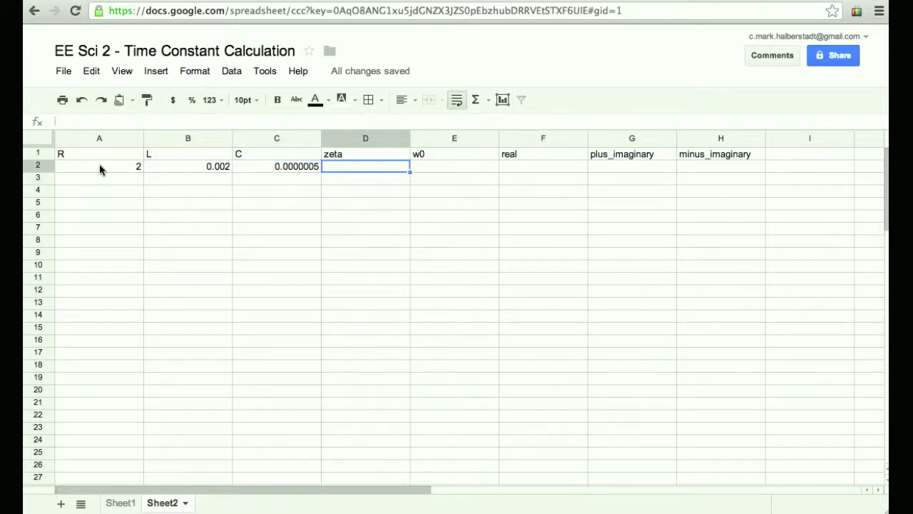
# Step: Calculate w0 in E2 with the formula =1/sqrt(B2*C2), and begin a formula in D2 under zeta
pyautogui.press('Tab')
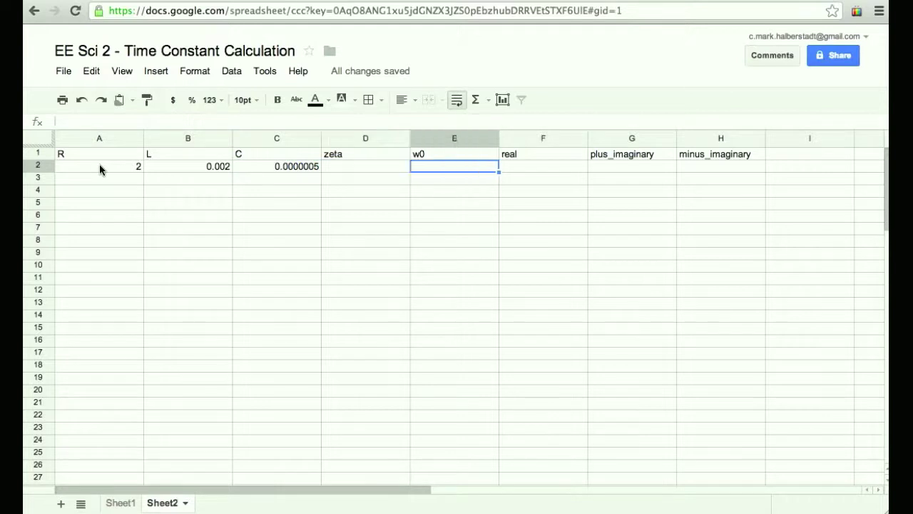
pyautogui.write('=1/')
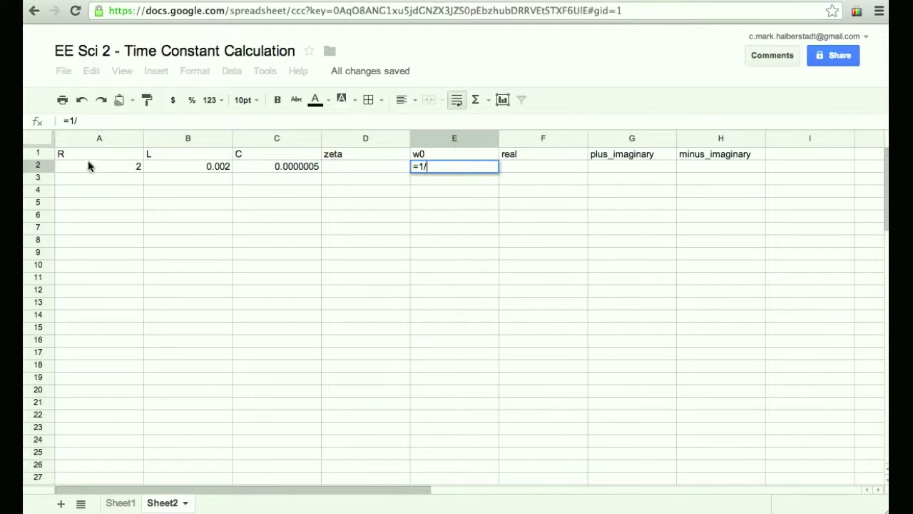
pyautogui.write('sq')
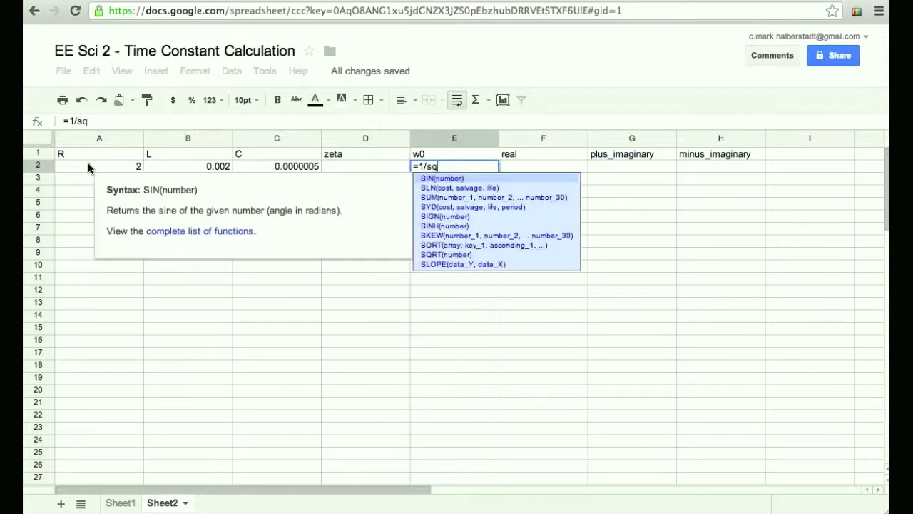
pyautogui.write('rt(')
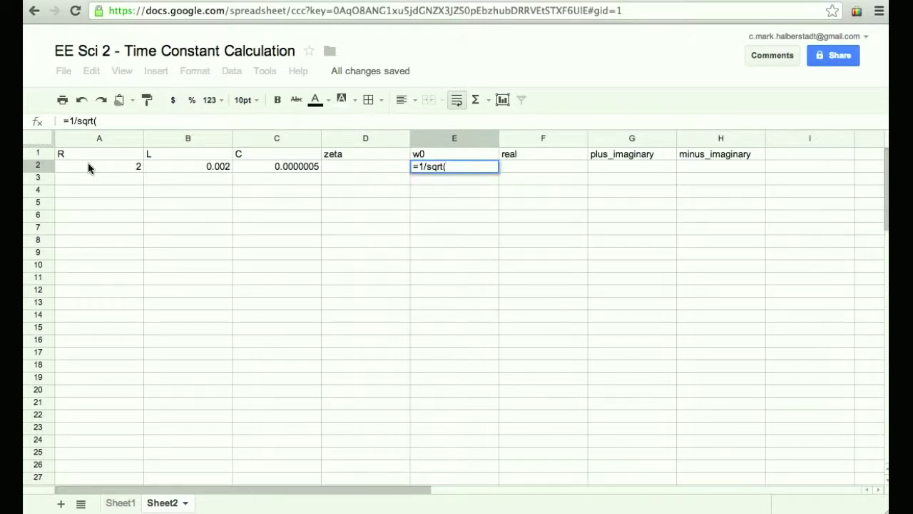
pyautogui.click(182, 166)
pyautogui.write('*')
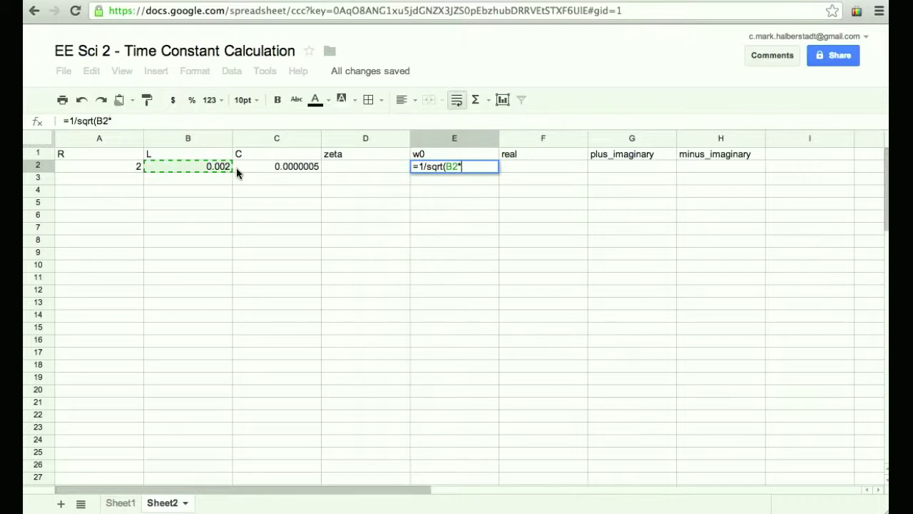
pyautogui.click(292, 169)
pyautogui.write(')')
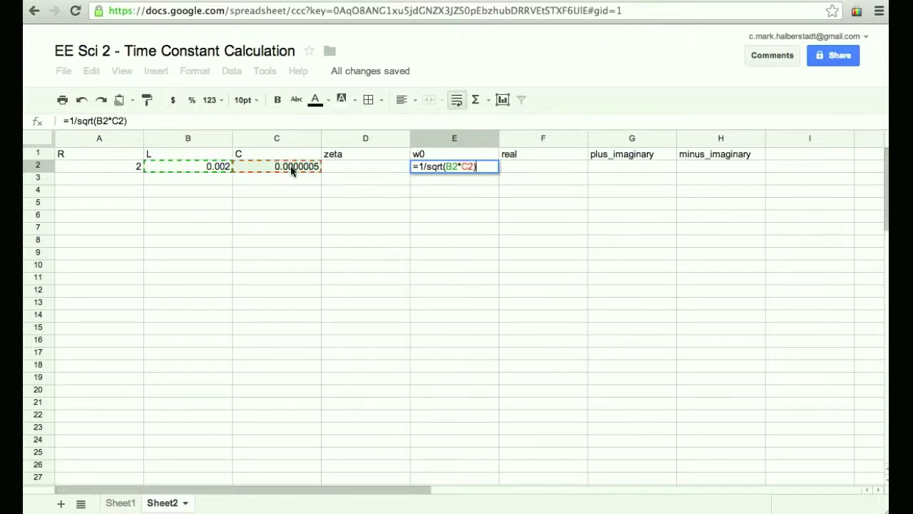
pyautogui.press('Return')
pyautogui.press('Up')
pyautogui.press('Left')
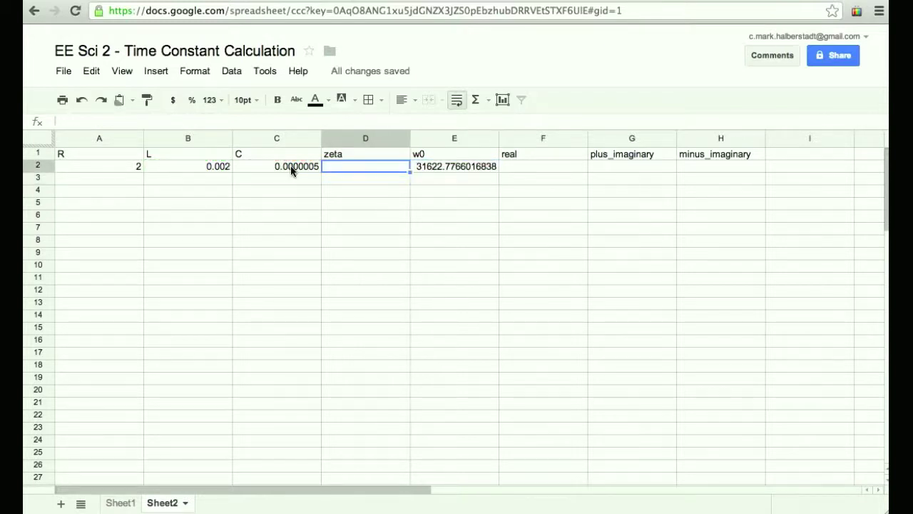
pyautogui.write('=')
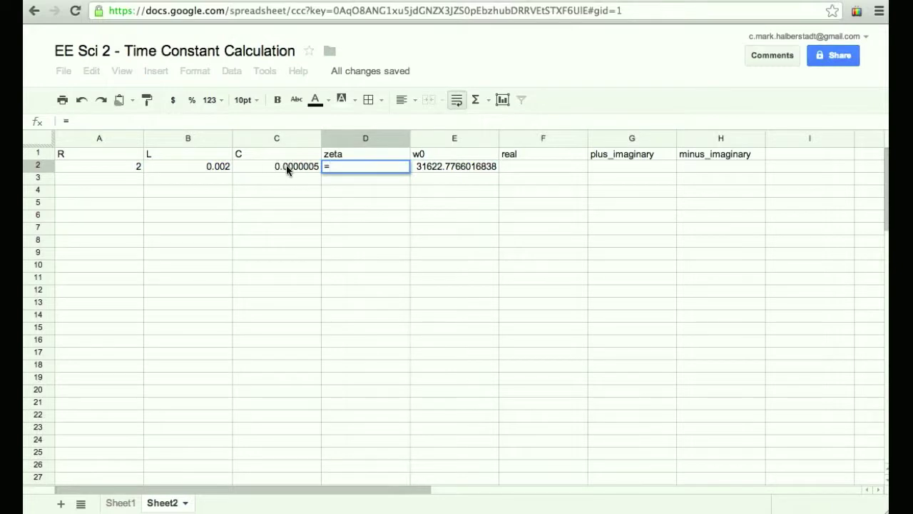
pyautogui.click(120, 169)
pyautogui.write('/')
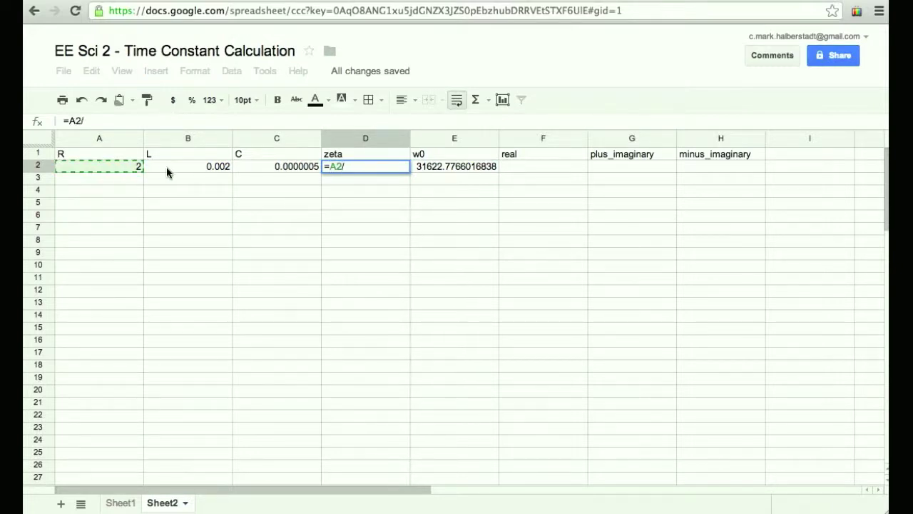
pyautogui.click(166, 169)
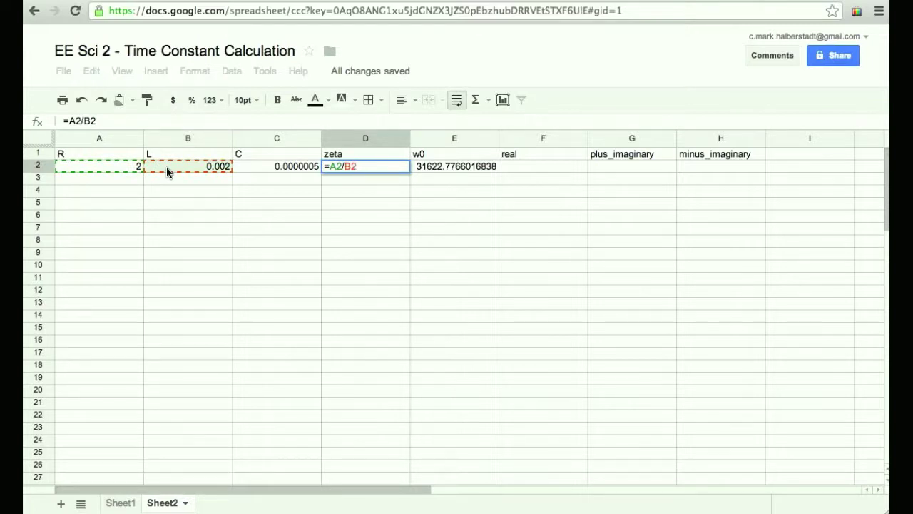
pyautogui.press('BackSpace')
pyautogui.press('BackSpace')
pyautogui.press('BackSpace')
pyautogui.press('BackSpace')
pyautogui.press('BackSpace')
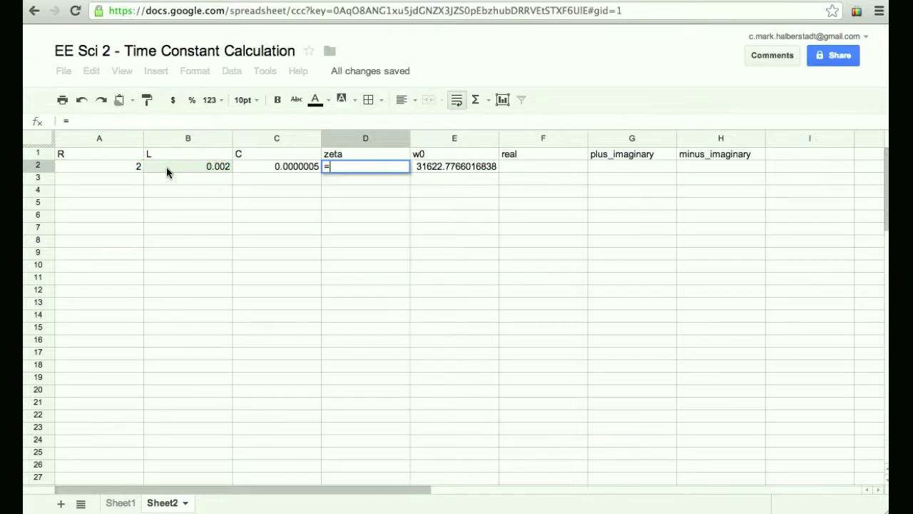
# Step: Complete the zeta formula in D2 as =(A2/B2)/(2*E2)
pyautogui.write('(')
pyautogui.click(97, 166)
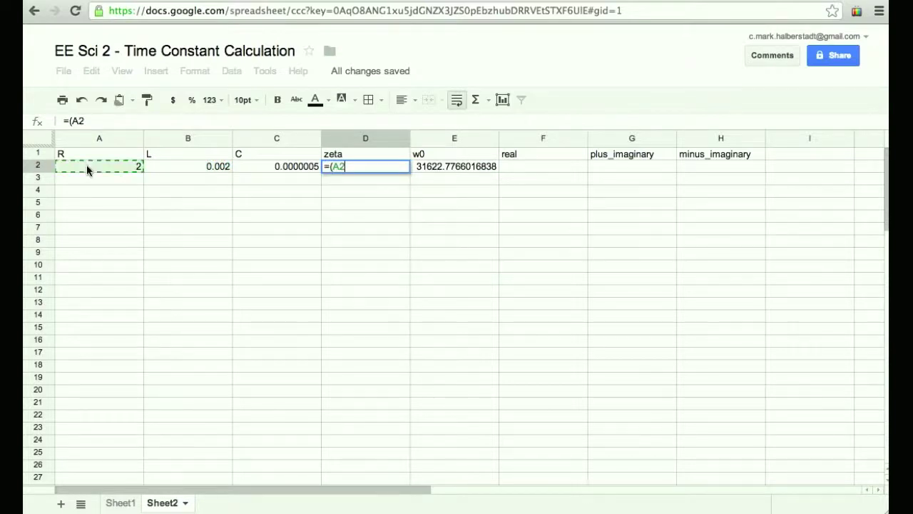
pyautogui.write('/')
pyautogui.click(209, 165)
pyautogui.write(')/(2*')
pyautogui.click(461, 164)
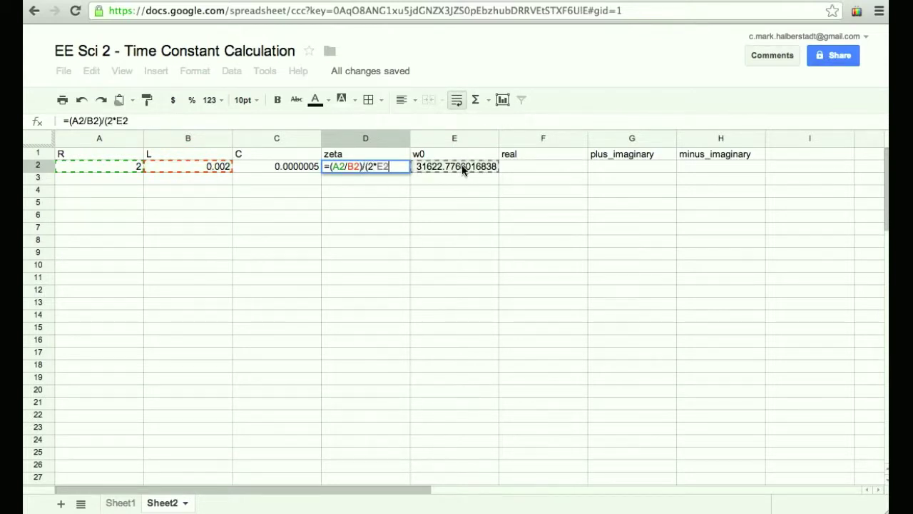
pyautogui.write(')')
pyautogui.press('Return')
pyautogui.press('Up')
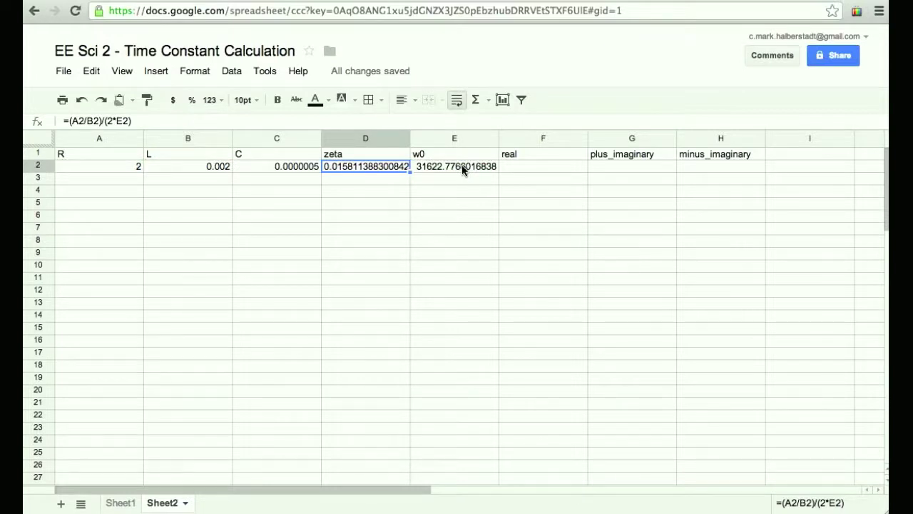
# Step: Calculate the real part in F2 with the formula =-D2*E2
pyautogui.click(524, 169)
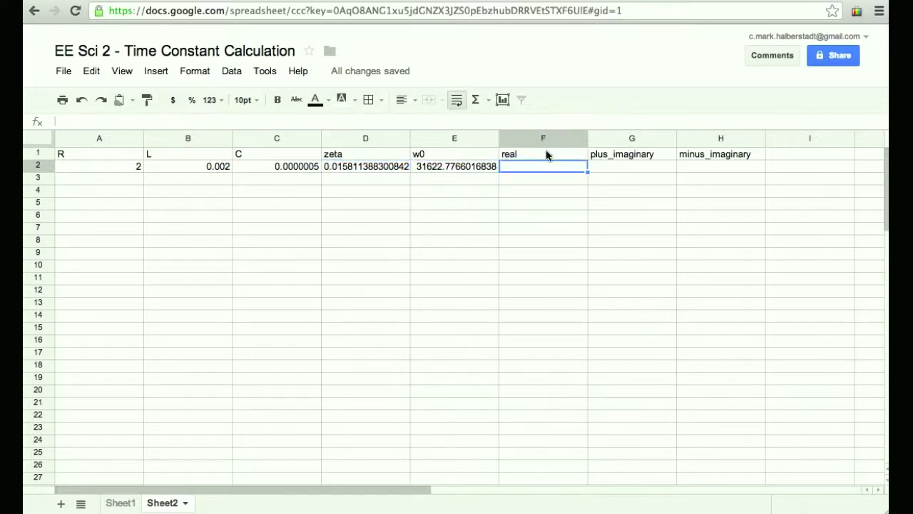
pyautogui.write('=')
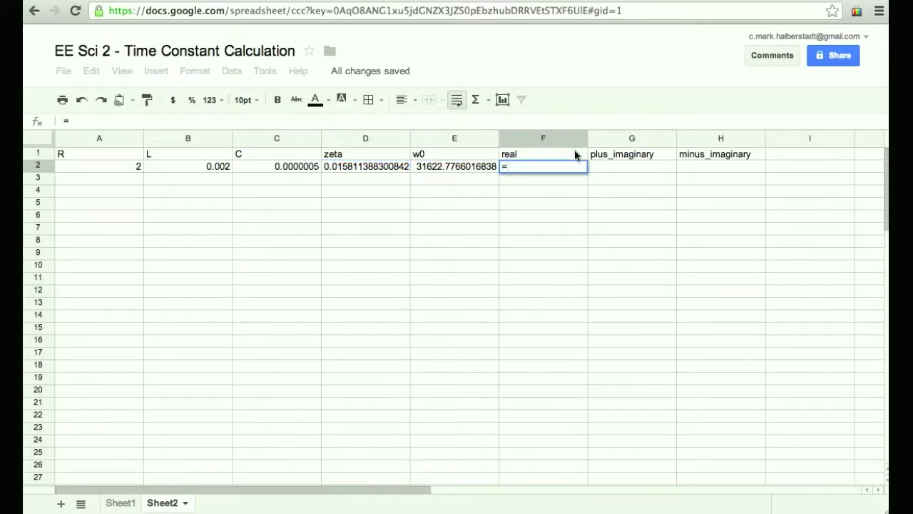
pyautogui.write('-')
pyautogui.click(364, 167)
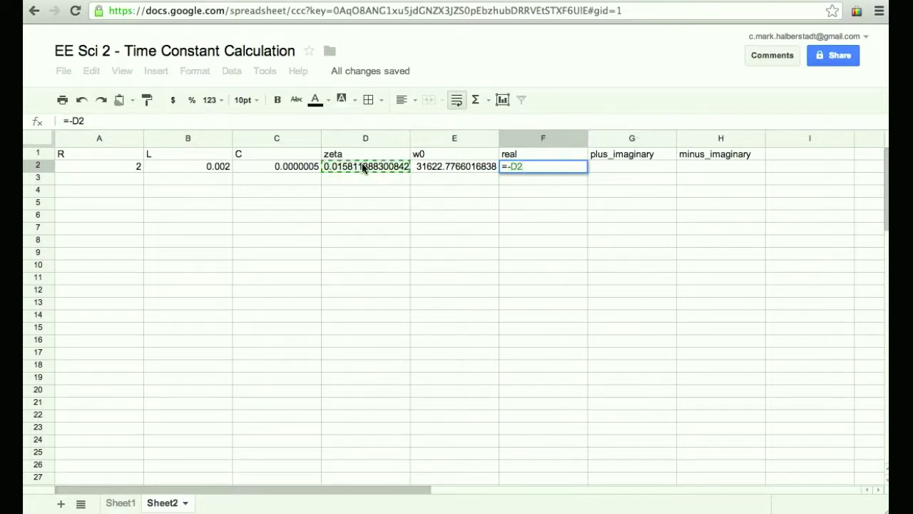
pyautogui.write('*')
pyautogui.click(437, 167)
pyautogui.press('Return')
pyautogui.press('Up')
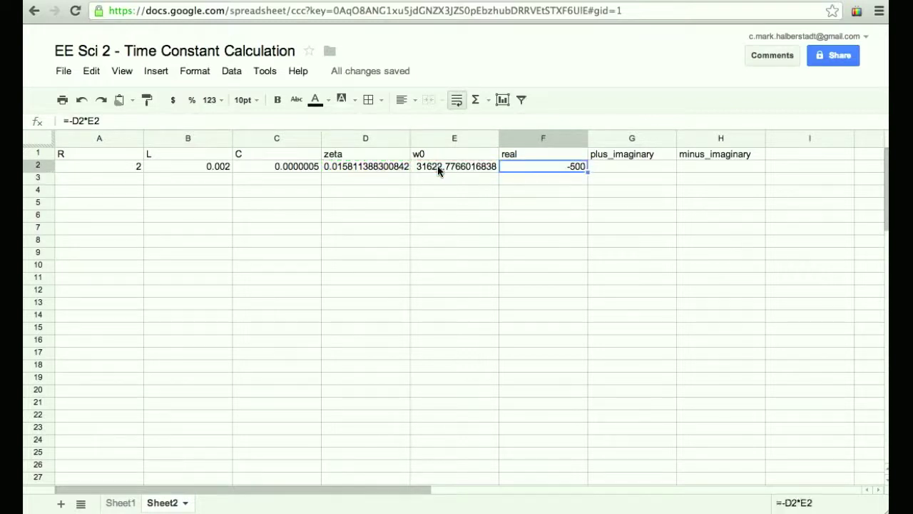
# Step: Calculate the positive imaginary part in G2 with the formula =E2*sqrt(1-D2^2)
pyautogui.press('Right')
pyautogui.write('=')
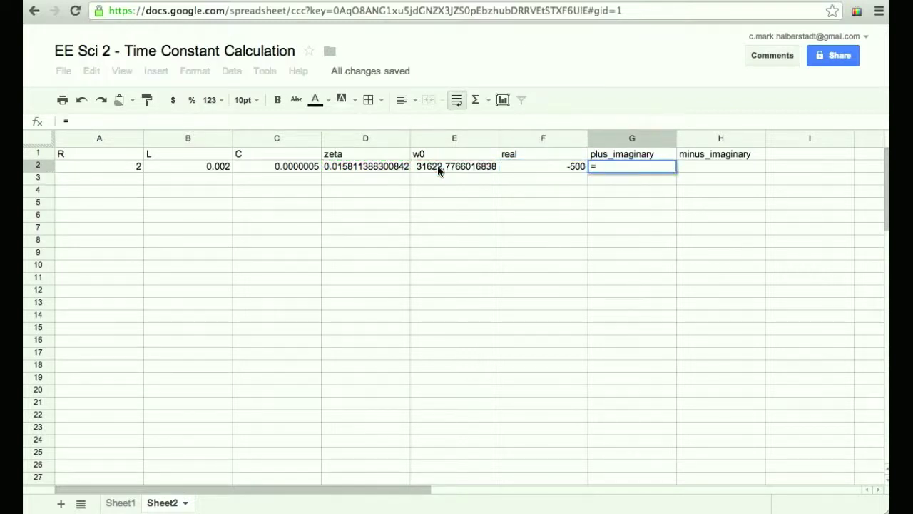
pyautogui.click(445, 168)
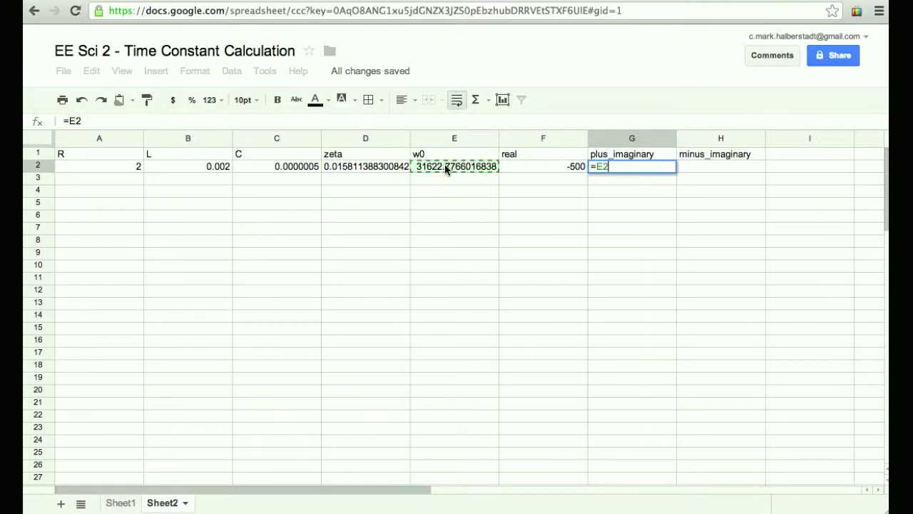
pyautogui.write('*sqrt(')
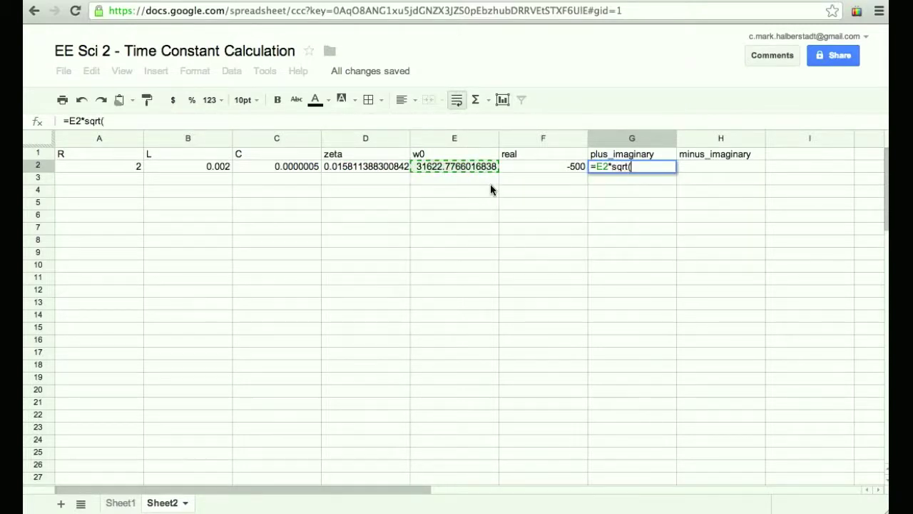
pyautogui.write('1-')
pyautogui.click(344, 168)
pyautogui.write('^2)')
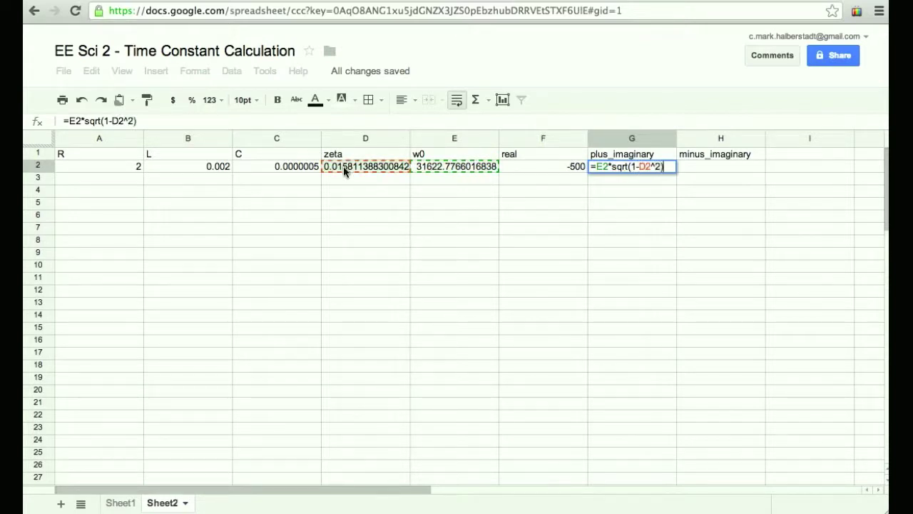
pyautogui.press('Return')
pyautogui.press('Up')
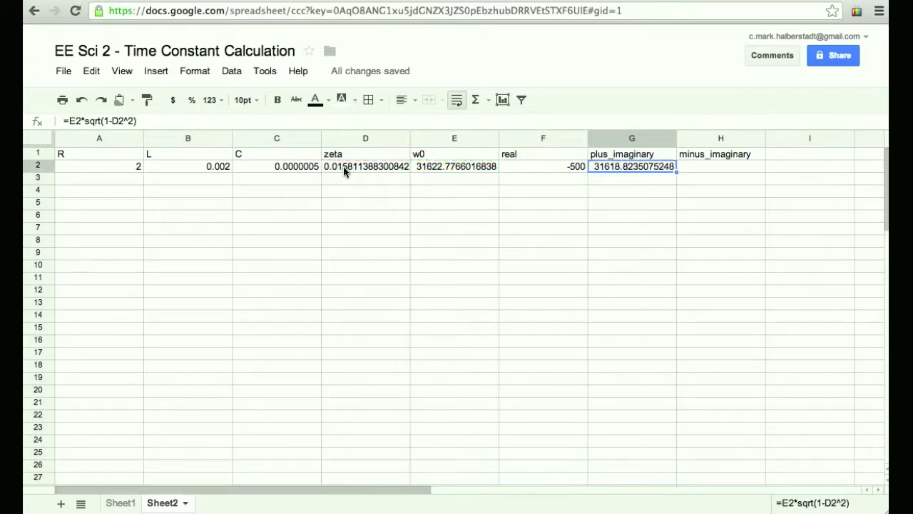
# Step: Calculate the negative imaginary part in H2 with the formula =-G2
pyautogui.press('Right')
pyautogui.write('=-')
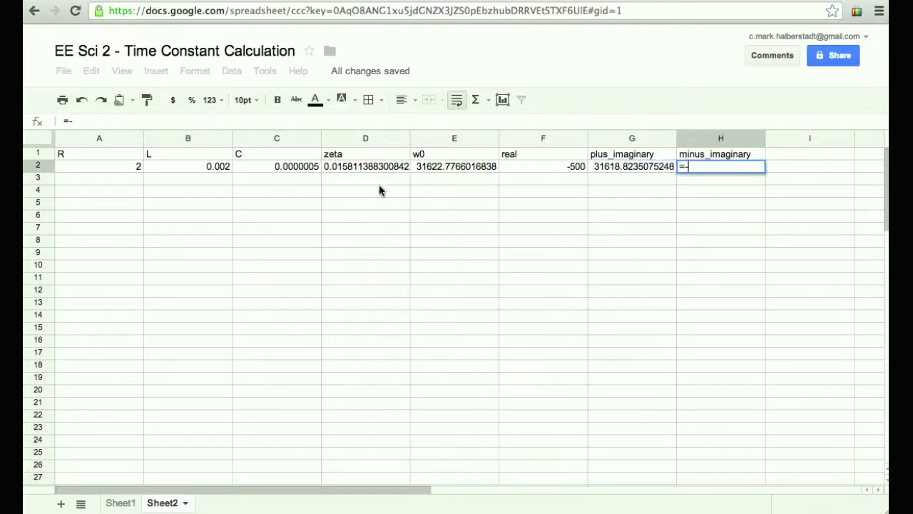
pyautogui.click(607, 169)
pyautogui.press('Return')
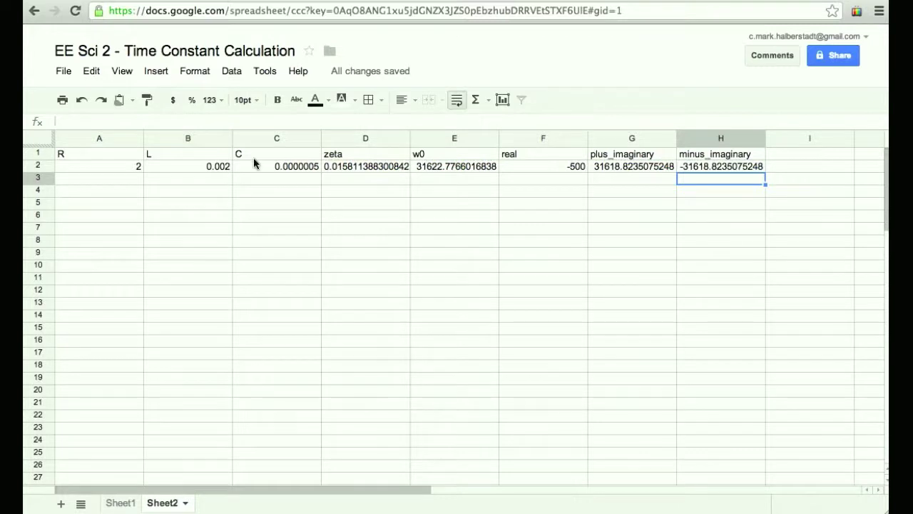
# Step: Copy row 2 into row 3 and set R in A3 to 5
pyautogui.click(32, 167)
pyautogui.hotkey('ctrl', 'c')
pyautogui.click(33, 178)
pyautogui.hotkey('ctrl', 'v')
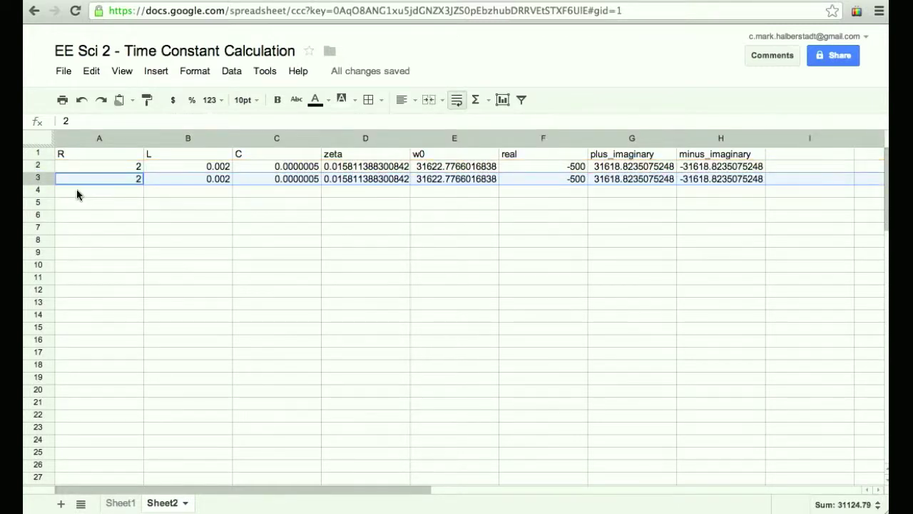
pyautogui.click(95, 177)
pyautogui.write('5')
pyautogui.press('Return')
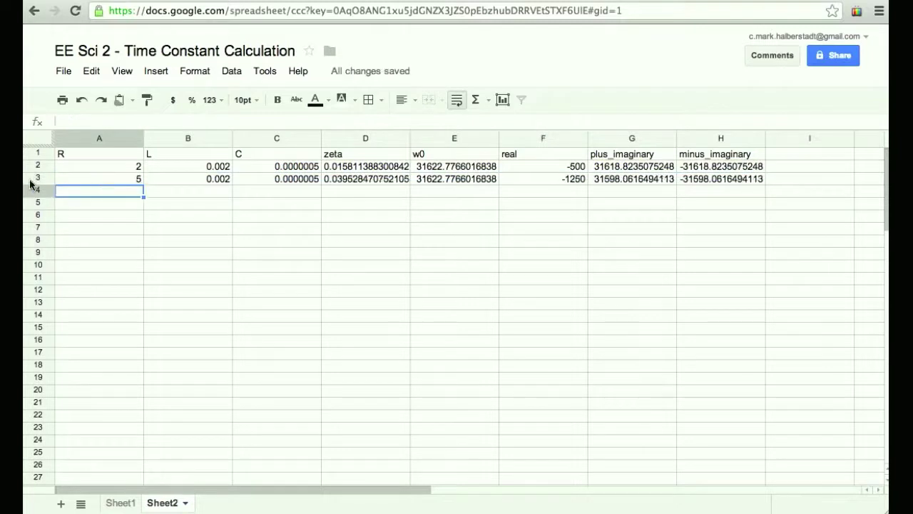
# Step: Paste the copied row 2 into row 4 and set R in A4 to 10
pyautogui.click(42, 191)
pyautogui.hotkey('ctrl', 'v')
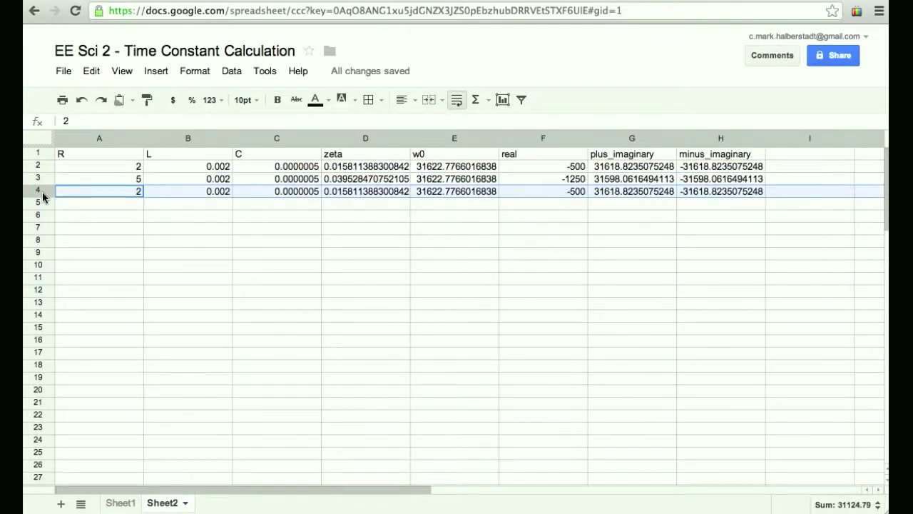
pyautogui.click(98, 192)
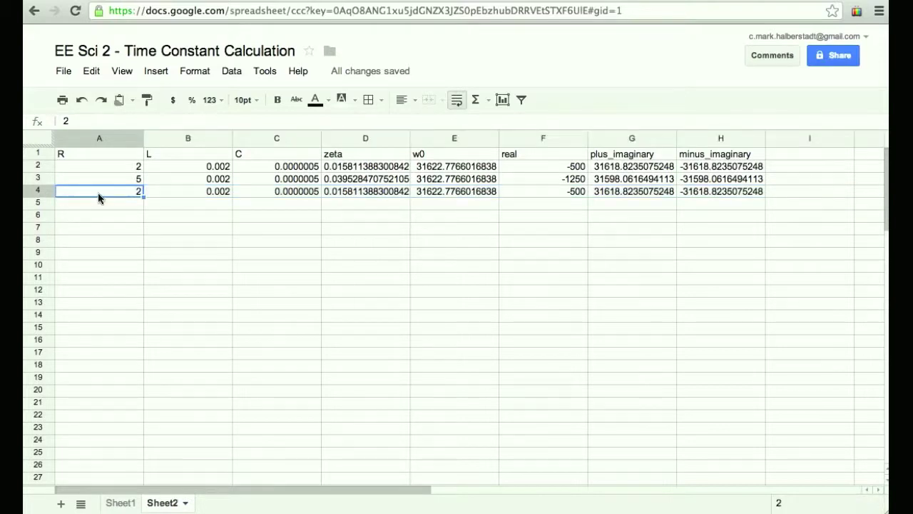
pyautogui.write('10')
pyautogui.press('Return')
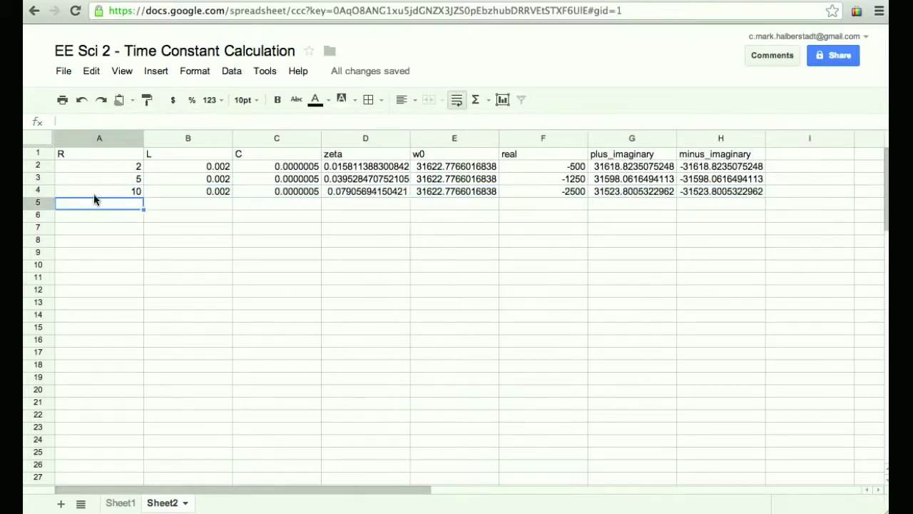
# Step: Paste the copied row 2 into row 5 and set R in A5 to 20
pyautogui.click(47, 202)
pyautogui.hotkey('ctrl', 'v')
pyautogui.write('20')
pyautogui.press('Tab')
# Step: Paste the copied row 2 into row 6 and set R in A6 to 50
pyautogui.click(40, 215)
pyautogui.hotkey('ctrl', 'v')
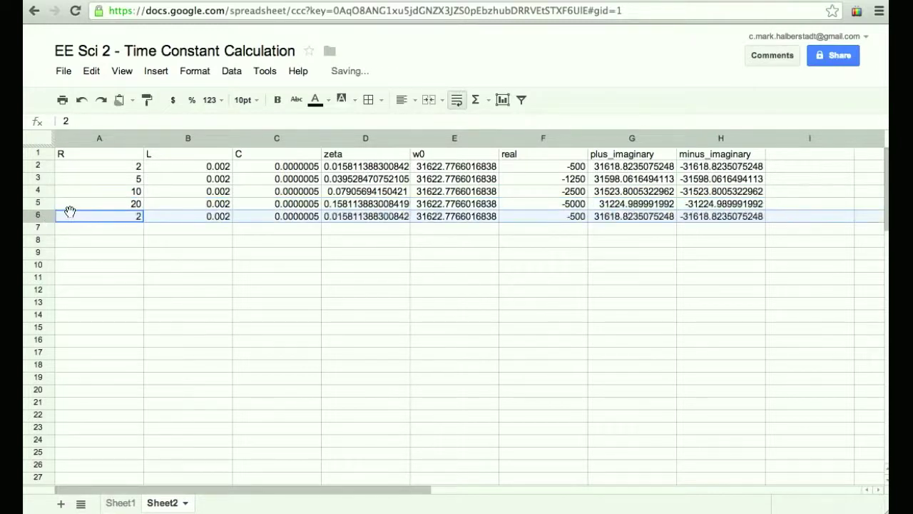
pyautogui.click(123, 219)
pyautogui.write('50')
pyautogui.press('Return')
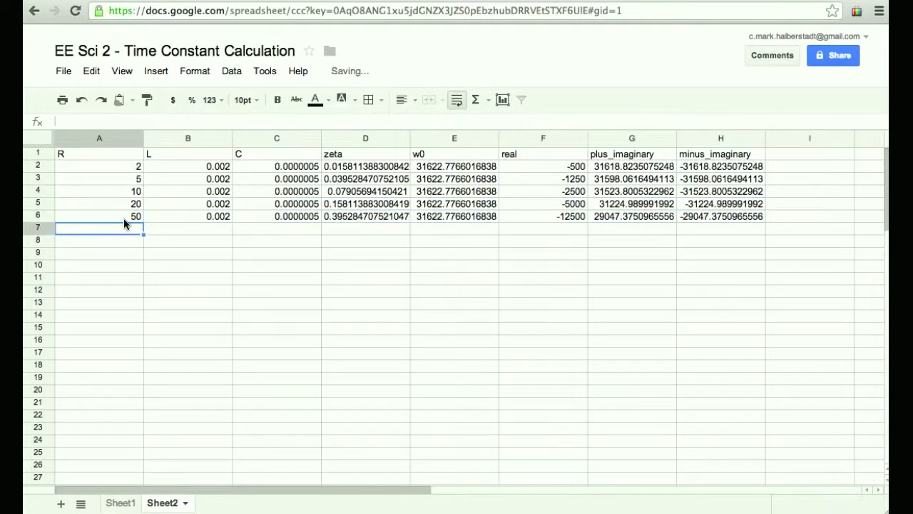
# Step: Paste the copied row 2 into row 7 and set R in A7 to 100
pyautogui.click(42, 230)
pyautogui.hotkey('ctrl', 'v')
pyautogui.click(106, 228)
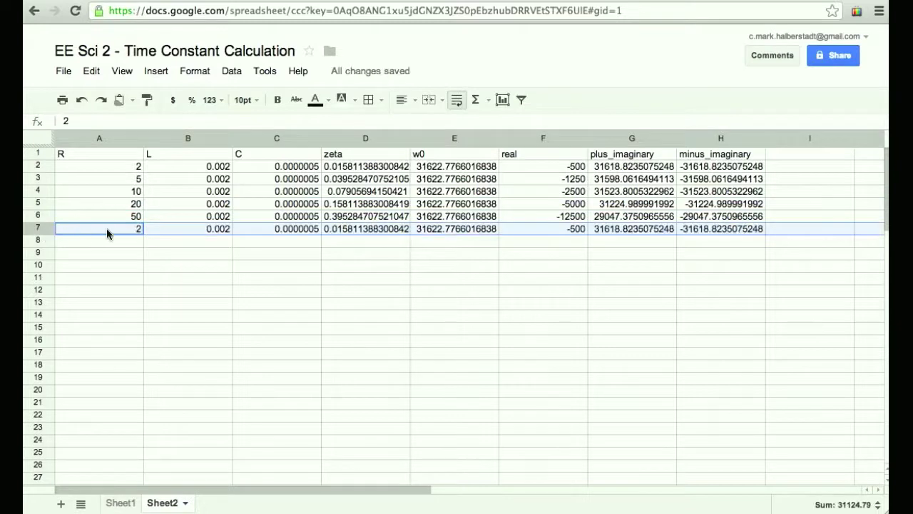
pyautogui.write('100')
pyautogui.press('Tab')
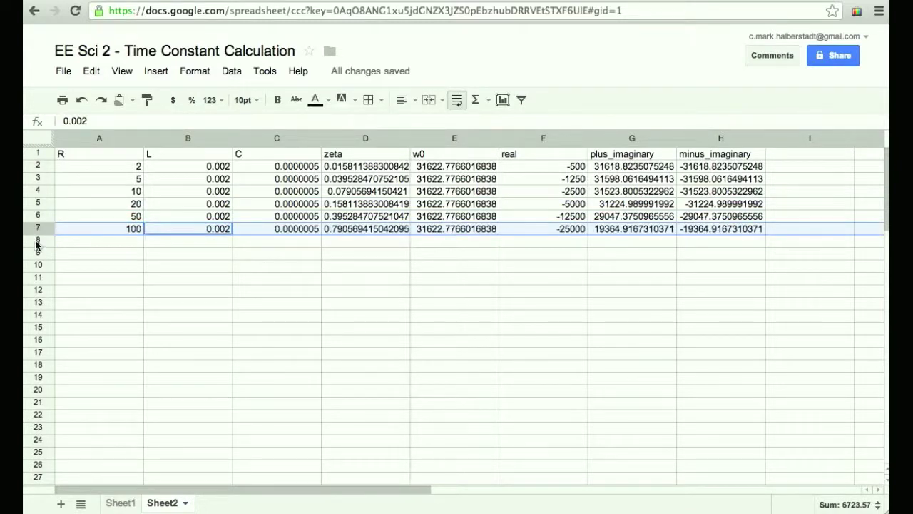
# Step: Paste the copied row 2 into row 8 and set R in A8 to 200
pyautogui.click(41, 240)
pyautogui.hotkey('ctrl', 'v')
pyautogui.click(96, 242)
pyautogui.write('200')
pyautogui.press('Tab')
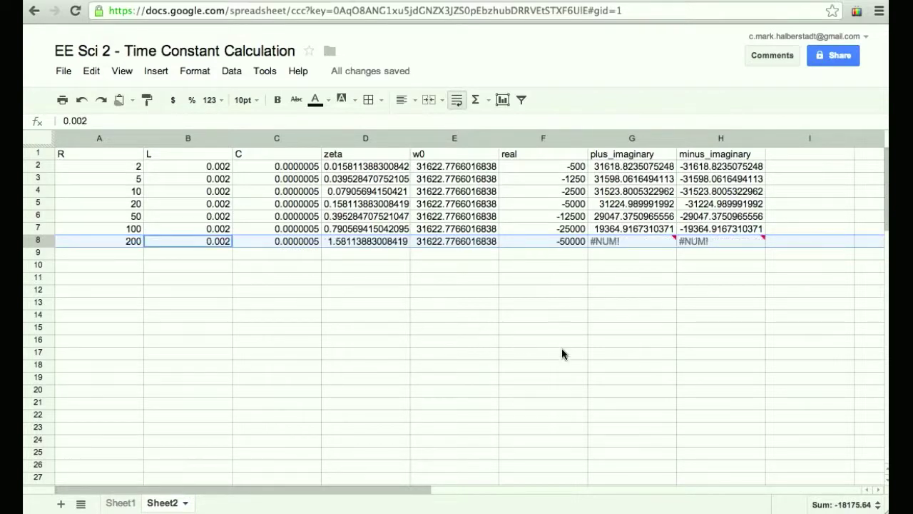
# Step: Insert a scatter chart of the real, plus_imaginary and minus_imaginary columns from the range F1:H8
pyautogui.moveTo(536, 150); pyautogui.dragTo(722, 238)
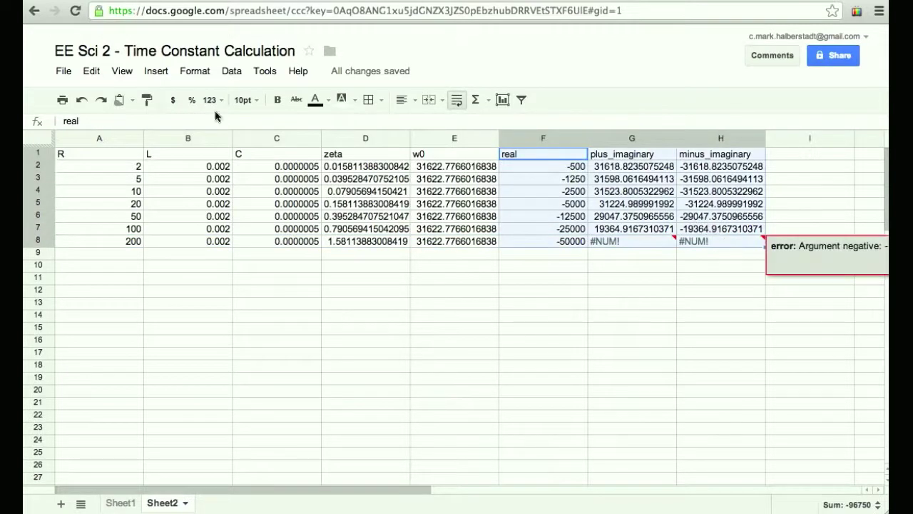
pyautogui.click(221, 72)
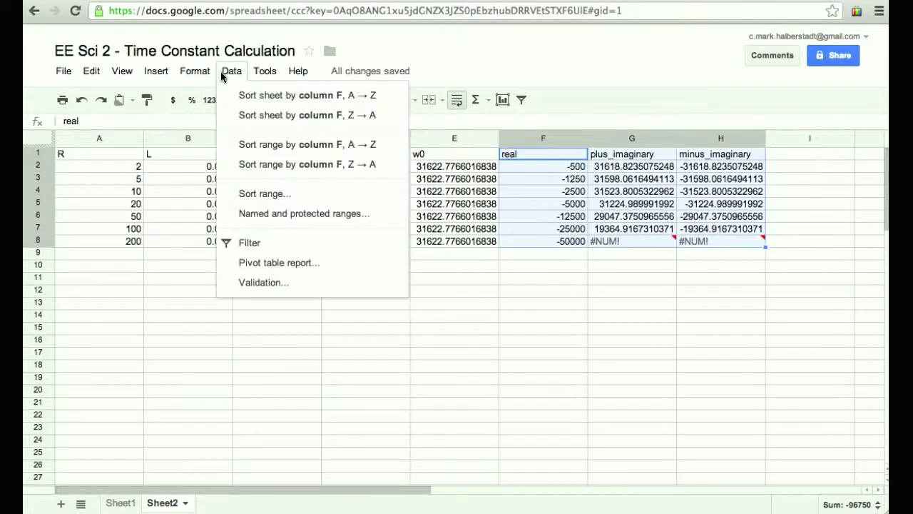
pyautogui.press('Escape')
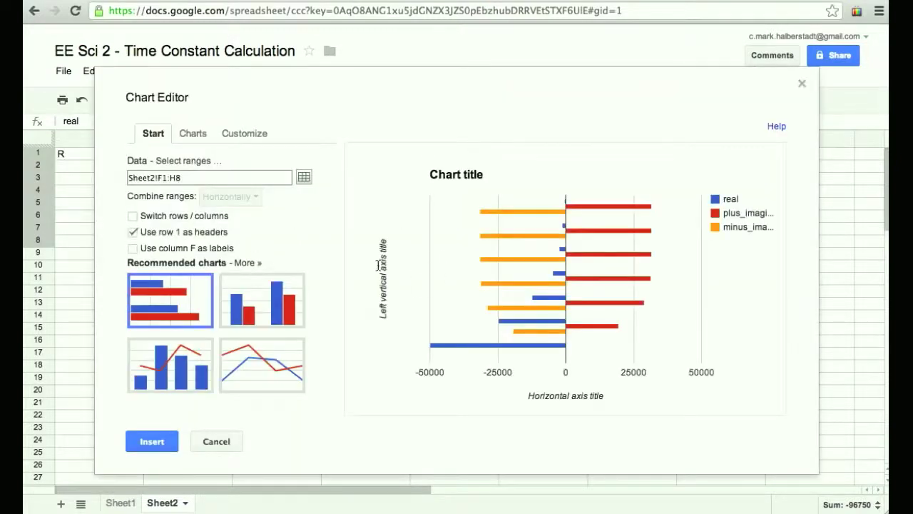
pyautogui.click(202, 137)
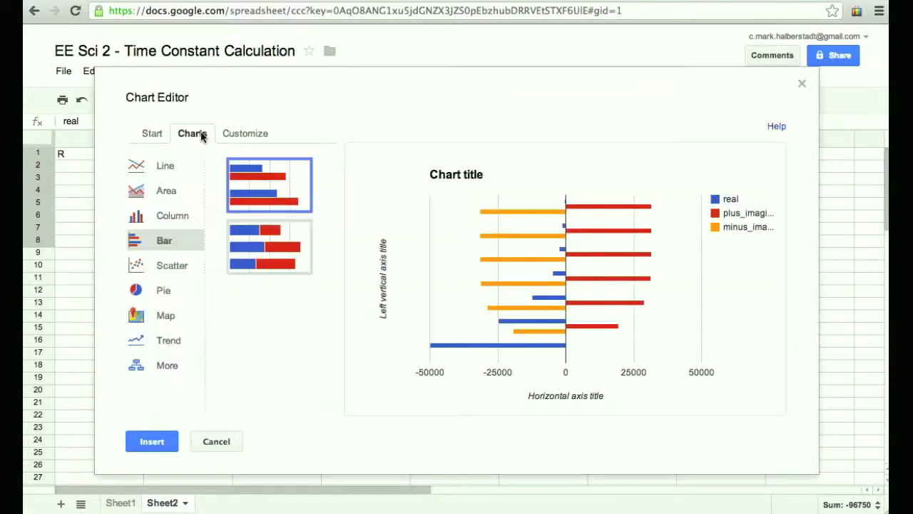
pyautogui.click(154, 267)
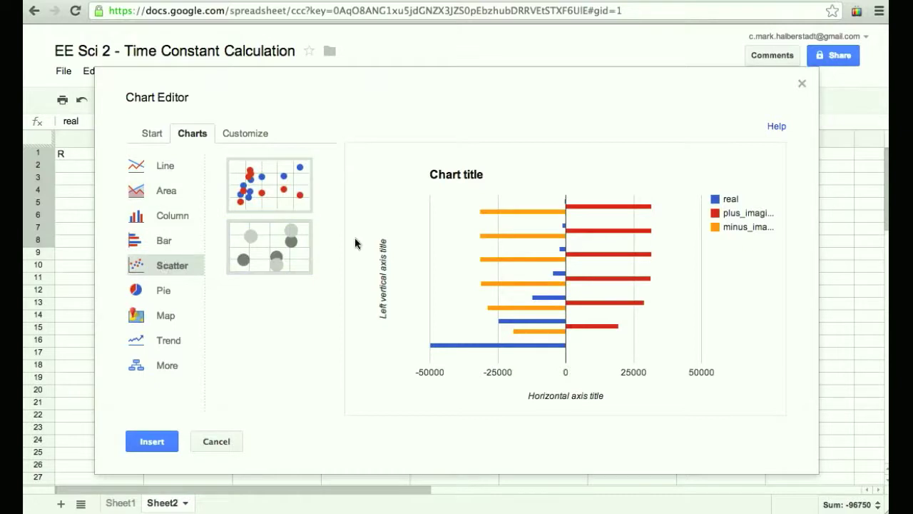
pyautogui.click(275, 191)
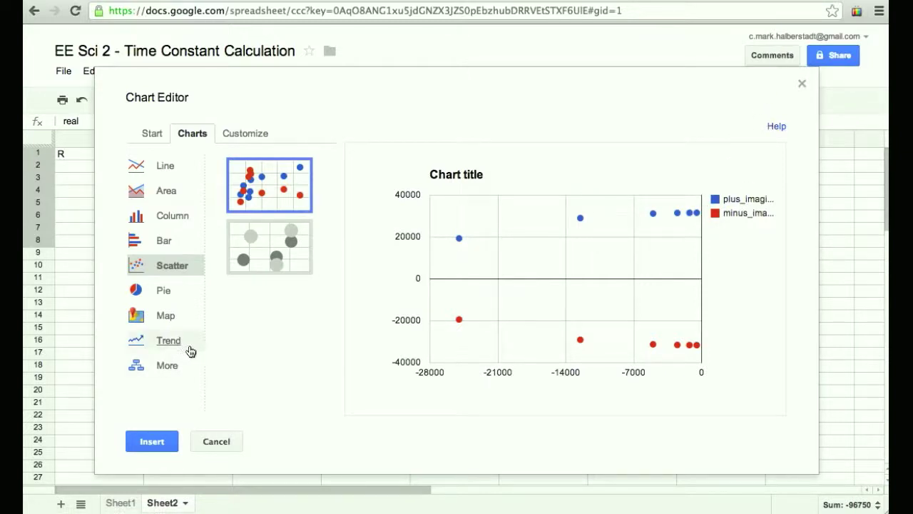
pyautogui.click(150, 438)
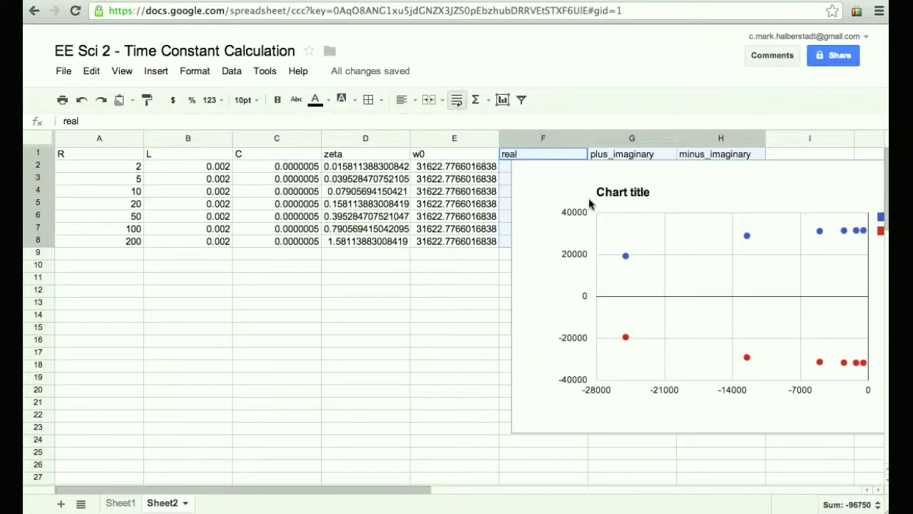
# Step: Move the scatter chart below the data so it no longer covers columns F to H
pyautogui.click(731, 216)
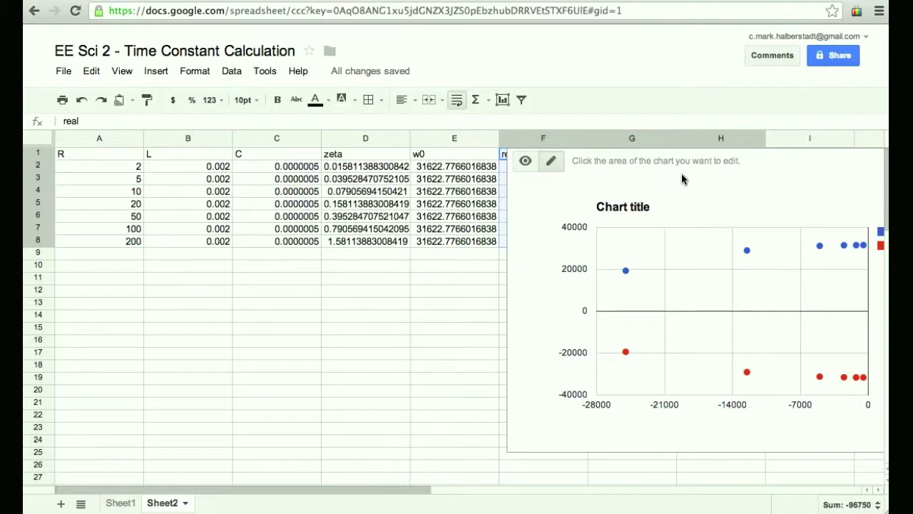
pyautogui.moveTo(680, 204); pyautogui.dragTo(681, 161)
pyautogui.click(354, 364)
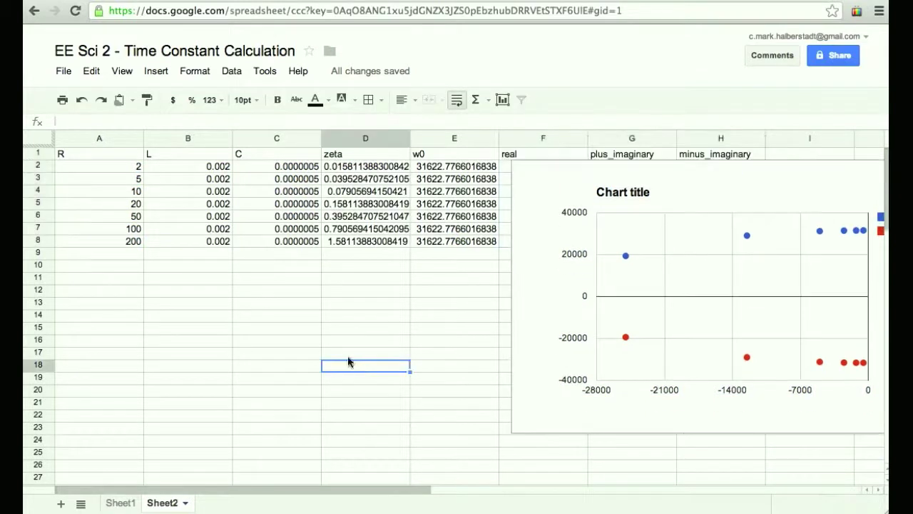
pyautogui.click(76, 256)
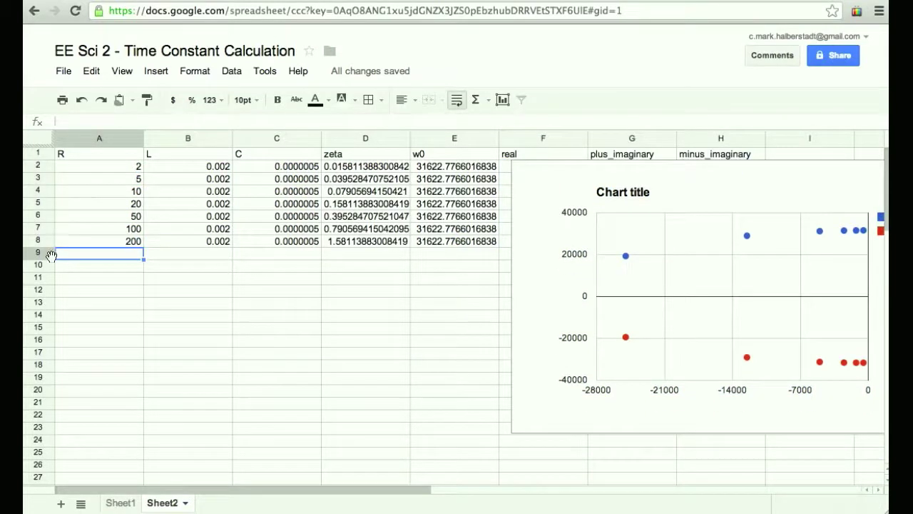
pyautogui.moveTo(526, 163)
pyautogui.moveTo(642, 159); pyautogui.dragTo(746, 373)
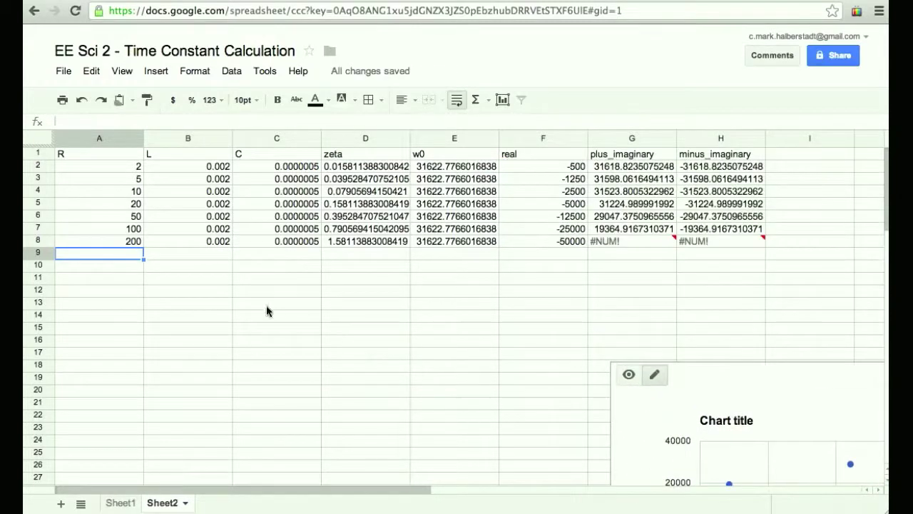
# Step: Paste the copied row 2 into the empty row 9
pyautogui.click(42, 253)
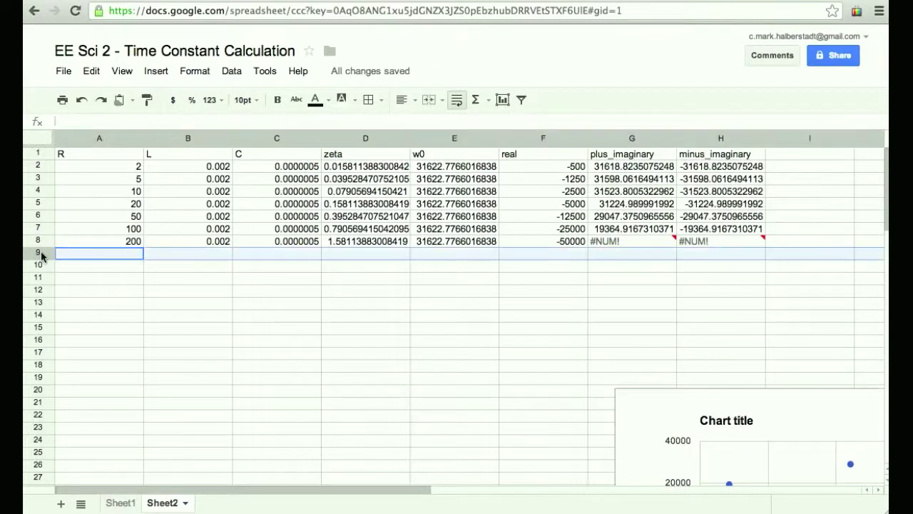
pyautogui.write('2\t0.002\t0.0000005\t0.015811388300842\t31622.7766016838\t-500\t31618.8235075248\t-31618.8235075248')
pyautogui.click(108, 254)
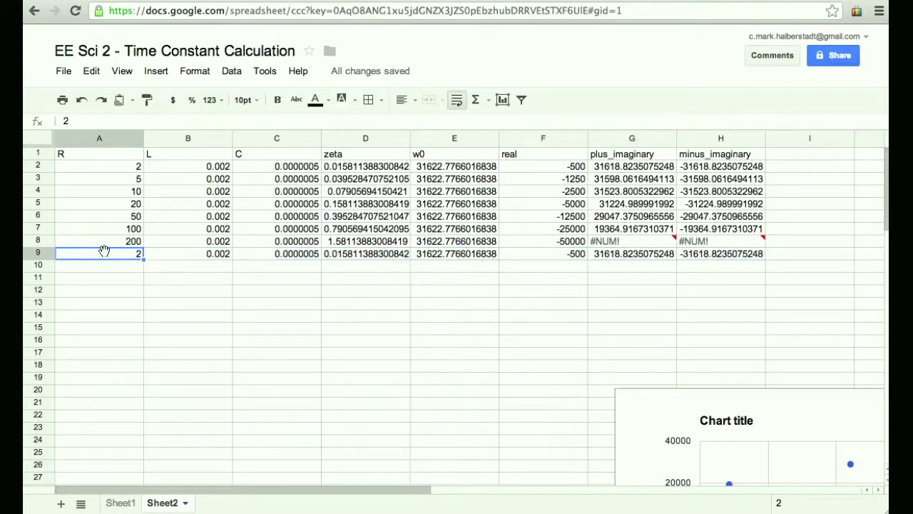
# Step: Insert a row above the R = 100 row, paste the copied row 2 into it and set its R to 75
pyautogui.click(46, 228)
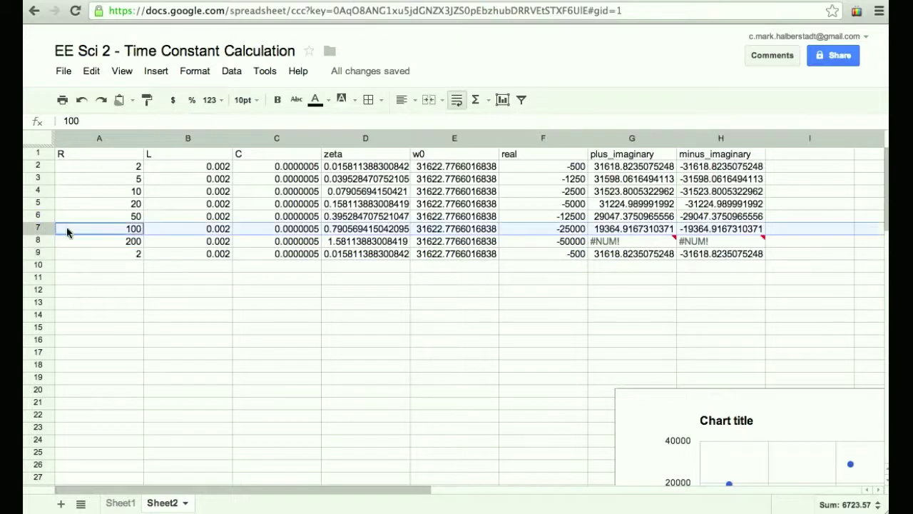
pyautogui.click(156, 75)
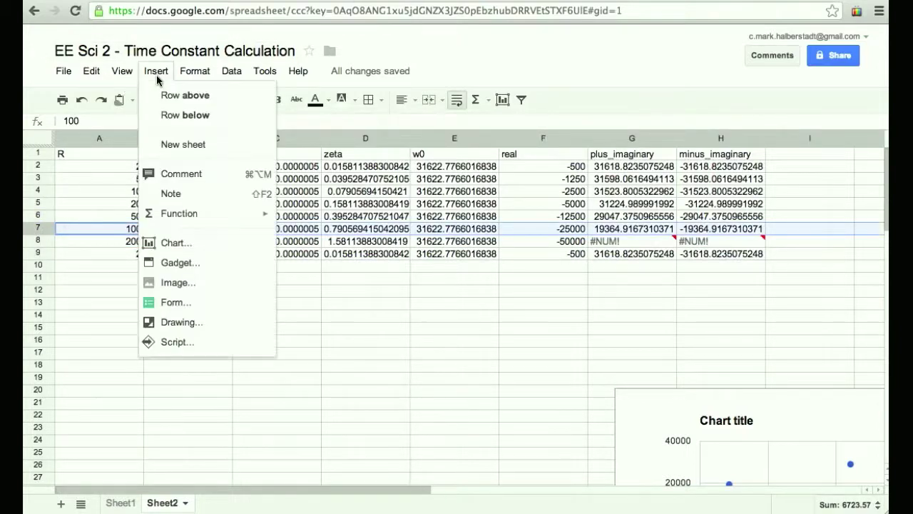
pyautogui.click(185, 95)
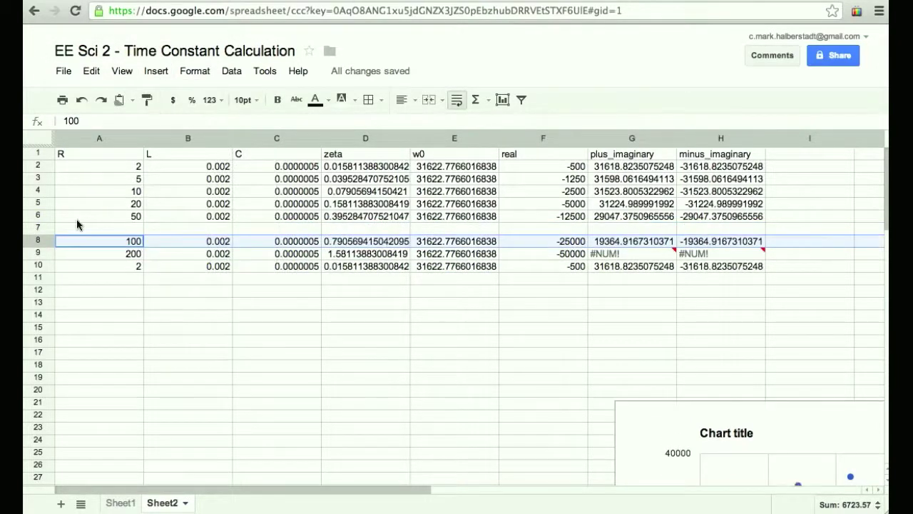
pyautogui.write('2\t0.002\t0.0000005\t0.015811388300842\t31622.7766016838\t-500\t31618.8235075248\t-31618.8235075248')
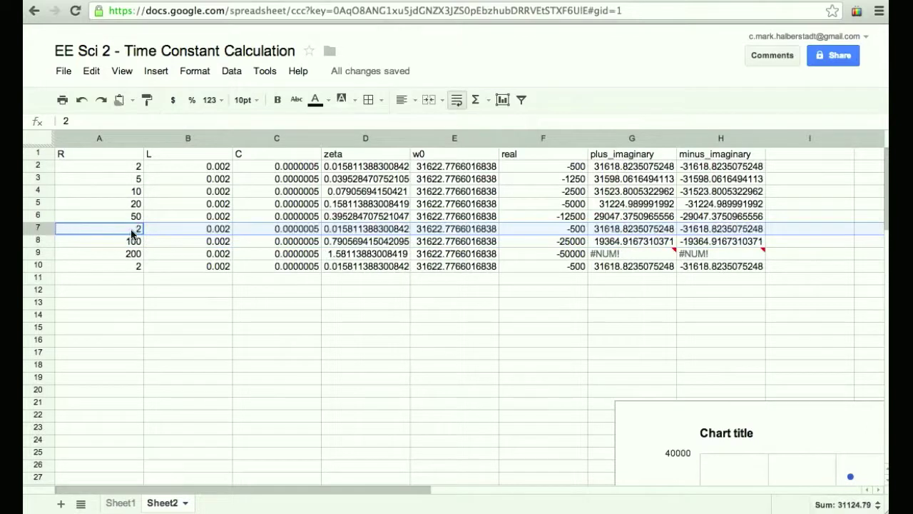
pyautogui.write('75')
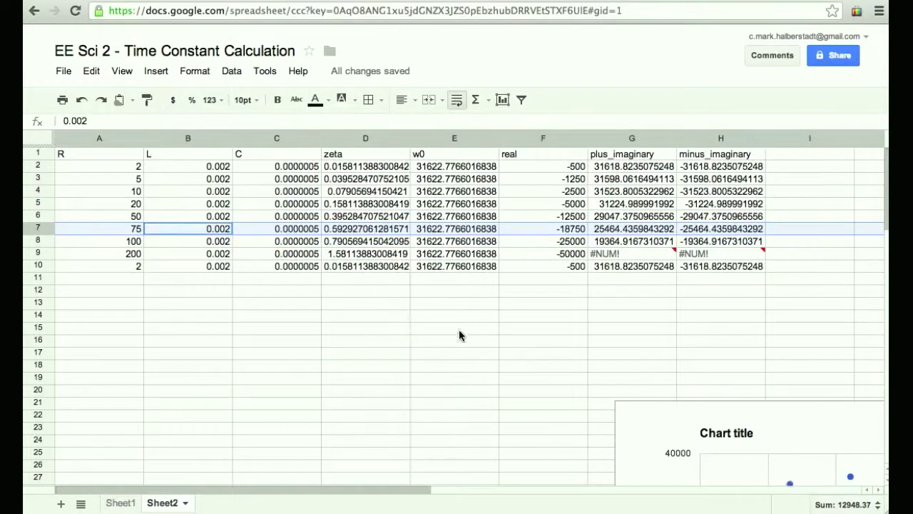
# Step: Reposition the scatter chart closer to the data, starting around column F and row 17
pyautogui.click(744, 410)
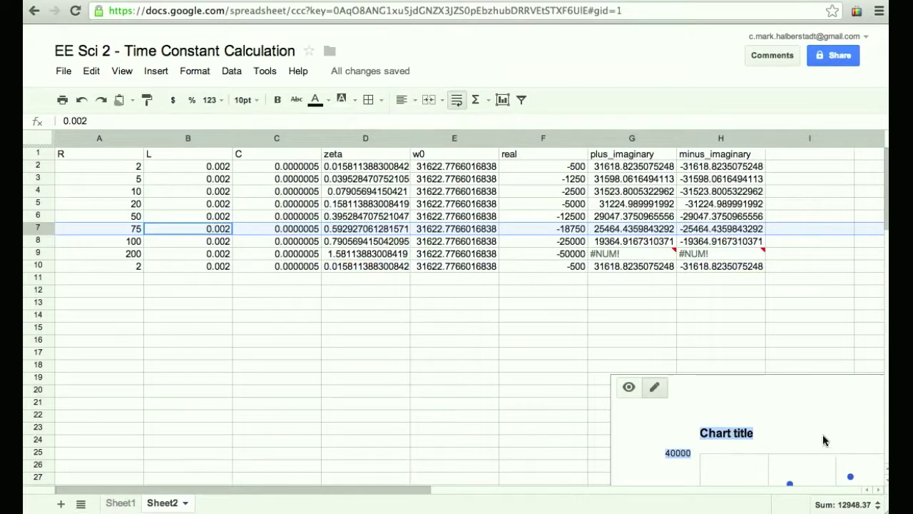
pyautogui.moveTo(752, 392); pyautogui.dragTo(607, 343)
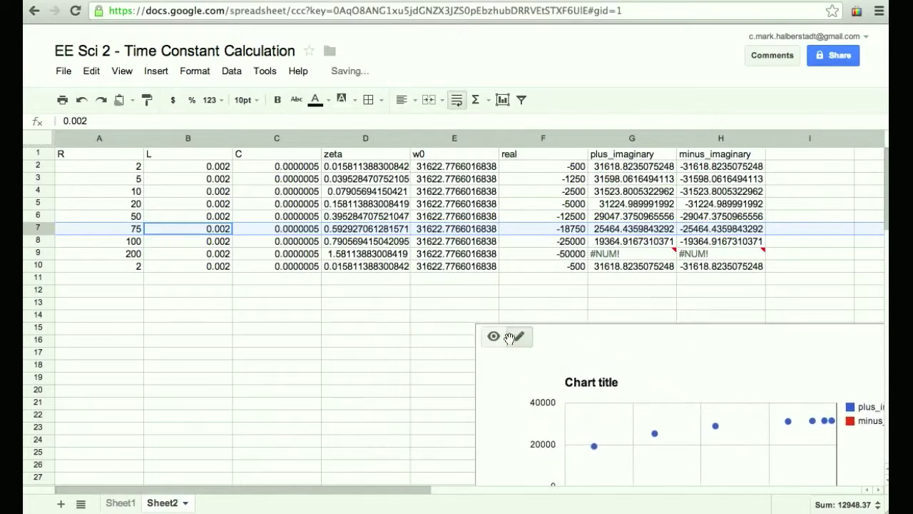
# Step: Try an R value of 150 in row 9
pyautogui.click(132, 265)
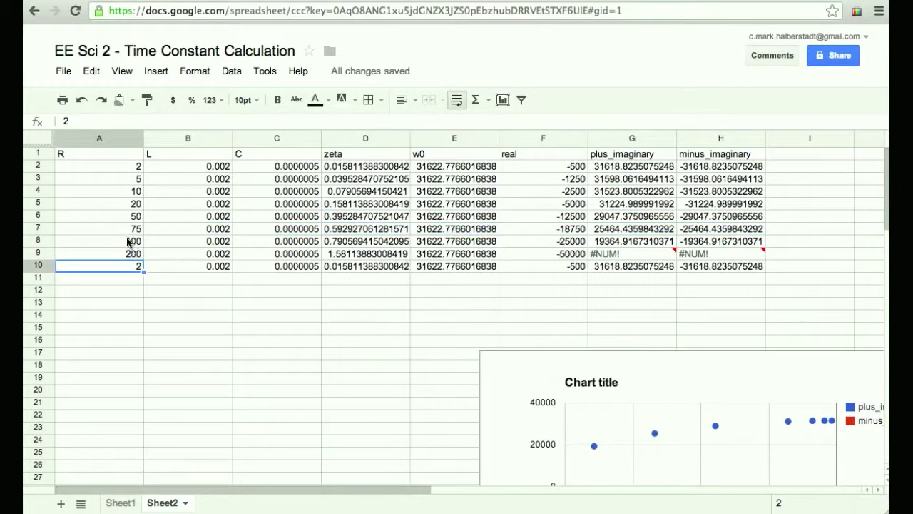
pyautogui.click(71, 254)
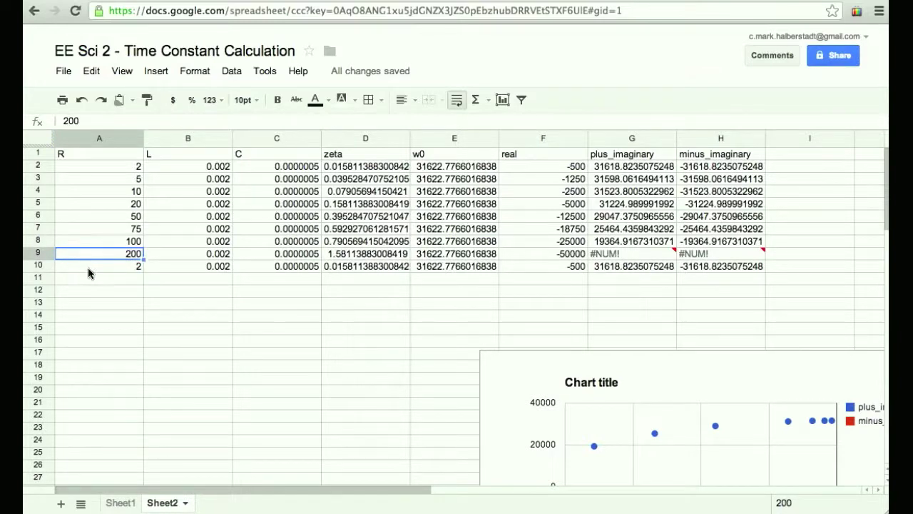
pyautogui.write('150')
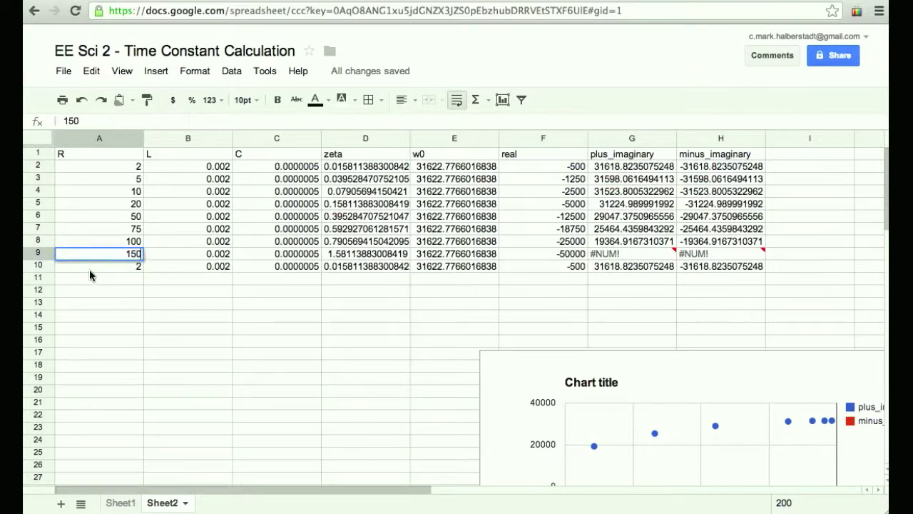
pyautogui.press('Return')
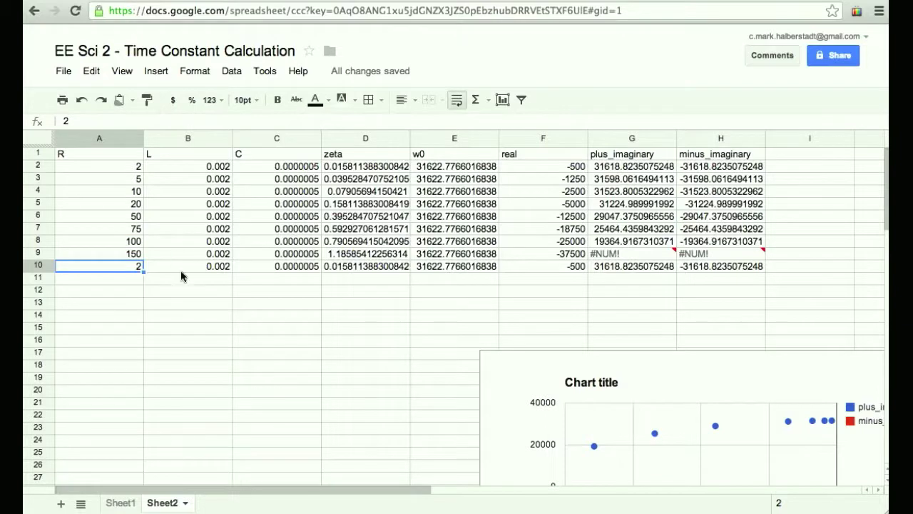
# Step: Set R to 125 in row 9 and to 150 in row 10
pyautogui.press('Up')
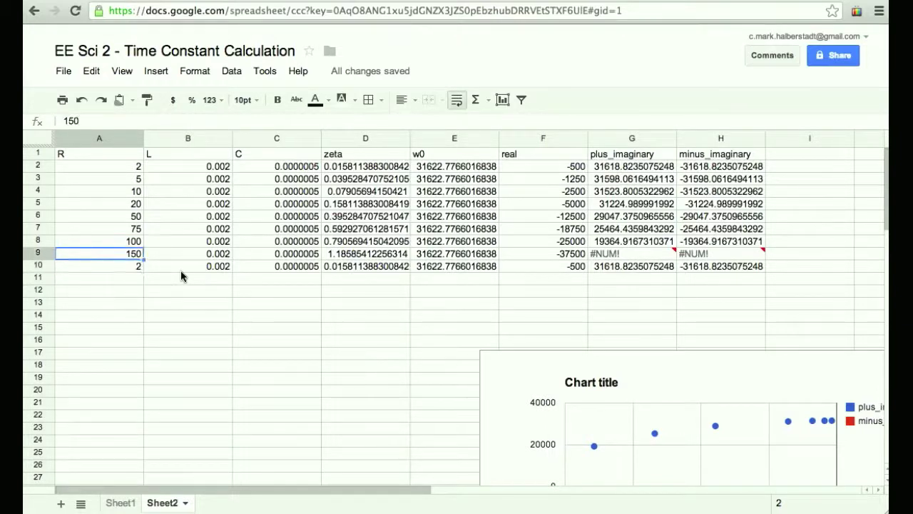
pyautogui.write('125')
pyautogui.press('Return')
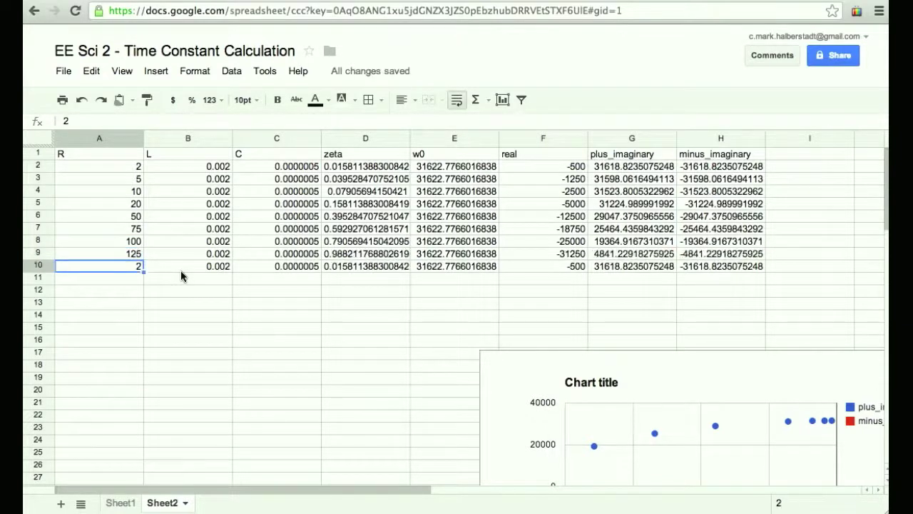
pyautogui.write('150')
pyautogui.press('Return')
# Step: Check the updated scatter chart and read the error note on the minus_imaginary cell in row 10
pyautogui.scroll(-5, 492, 308)
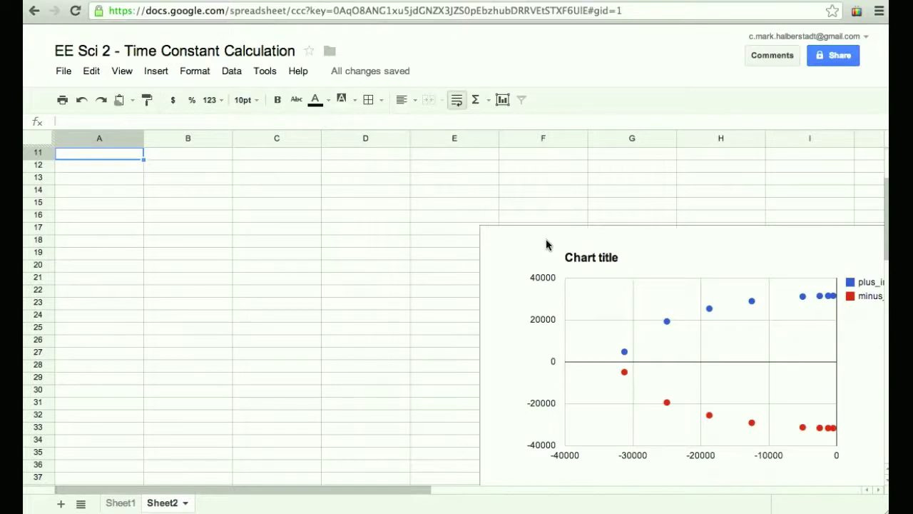
pyautogui.scroll(5, 466, 238)
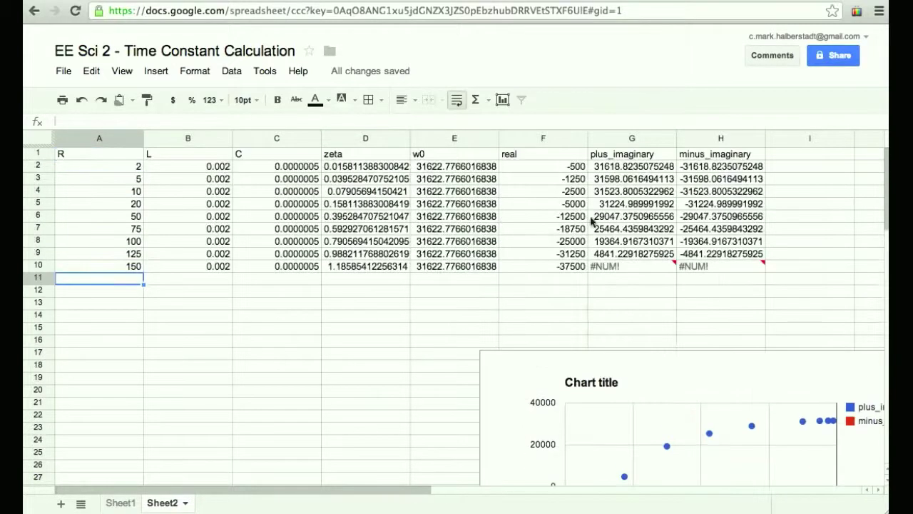
pyautogui.click(542, 154)
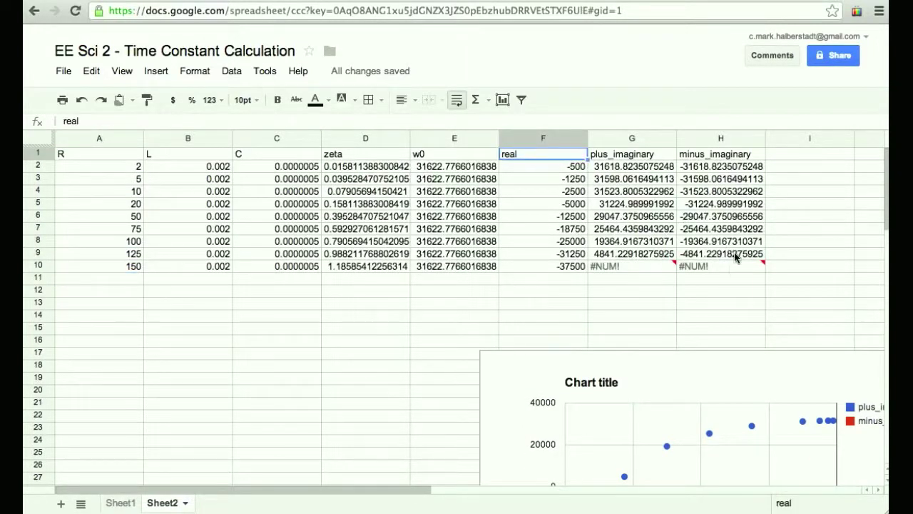
pyautogui.moveTo(729, 272)
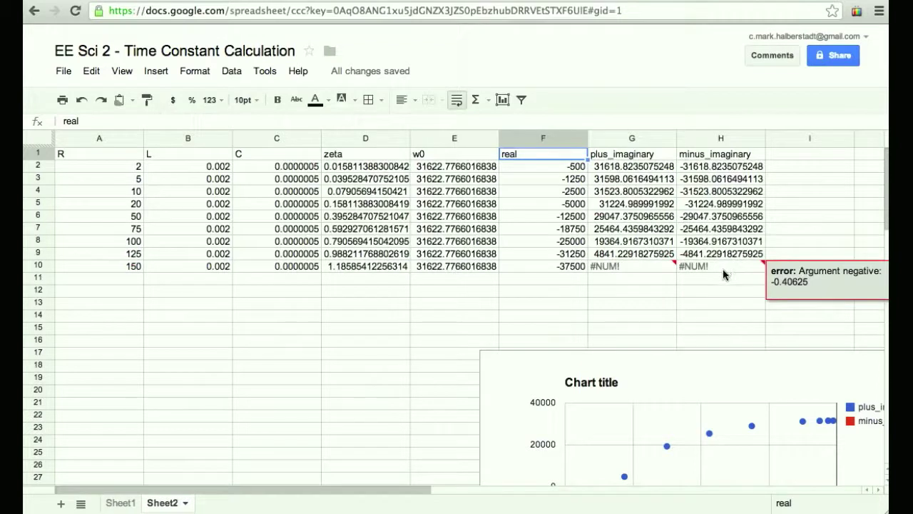
pyautogui.moveTo(593, 380)
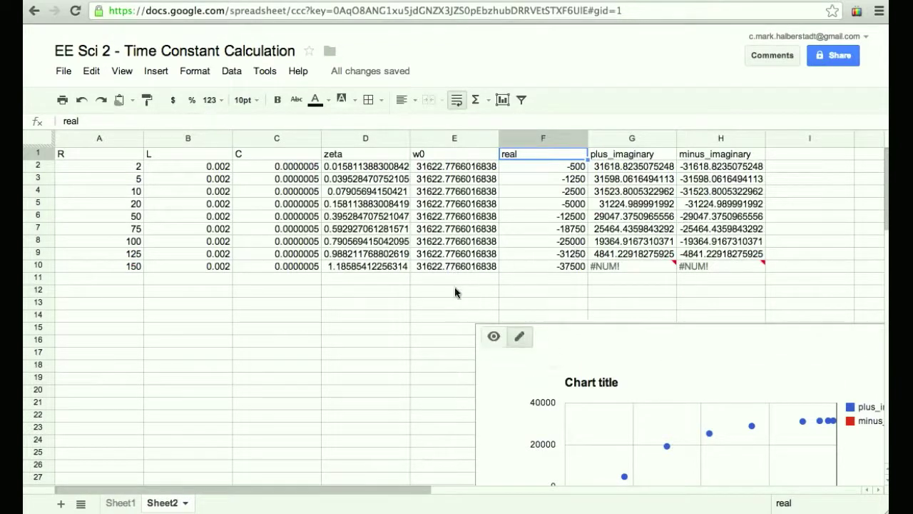
# Step: Try R = 150 in row 9 and look at its effect on the scatter chart
pyautogui.click(130, 254)
pyautogui.write('150')
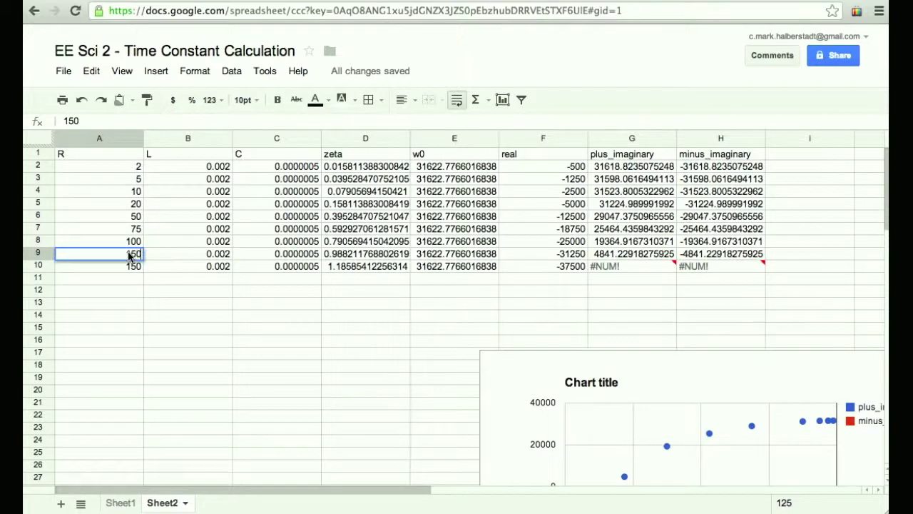
pyautogui.press('Return')
pyautogui.scroll(-1, 365, 241)
pyautogui.scroll(-8, 439, 300)
pyautogui.scroll(7, 439, 299)
pyautogui.scroll(-3, 439, 300)
pyautogui.scroll(5, 438, 302)
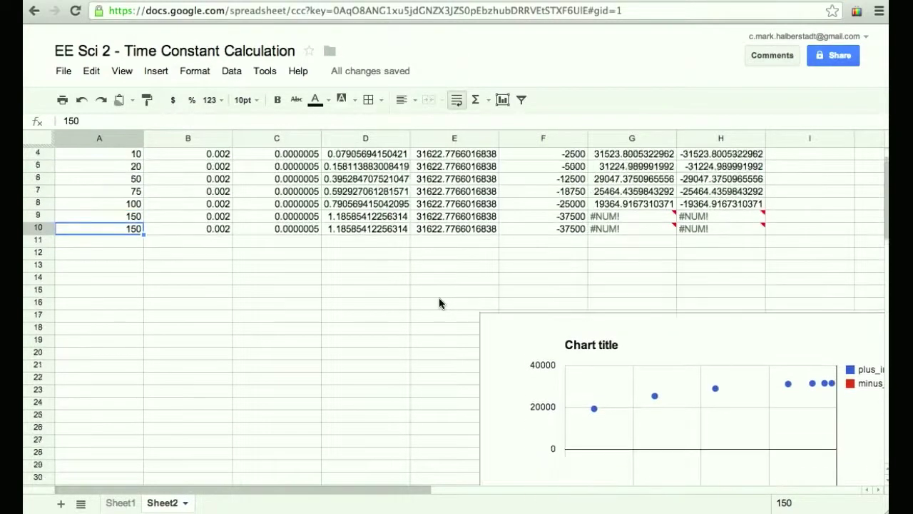
# Step: Set R in row 9 back to 125
pyautogui.click(122, 257)
pyautogui.write('125')
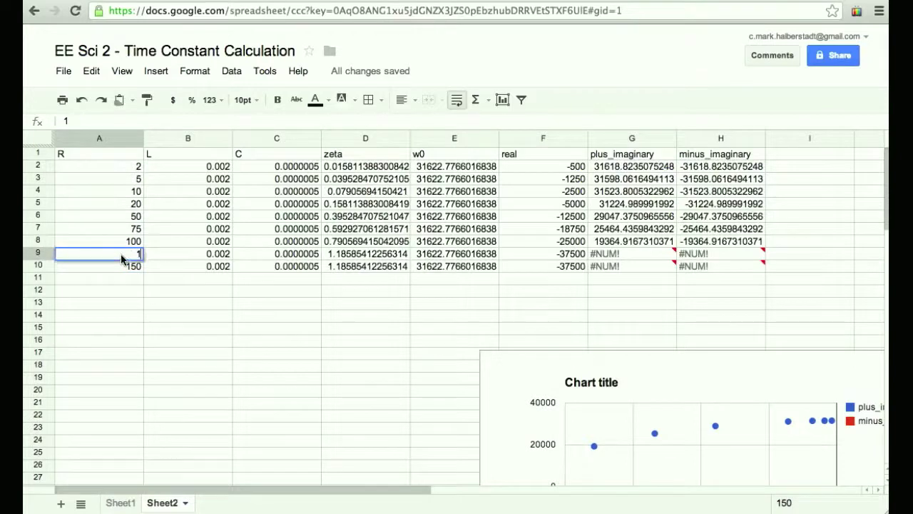
pyautogui.press('Return')
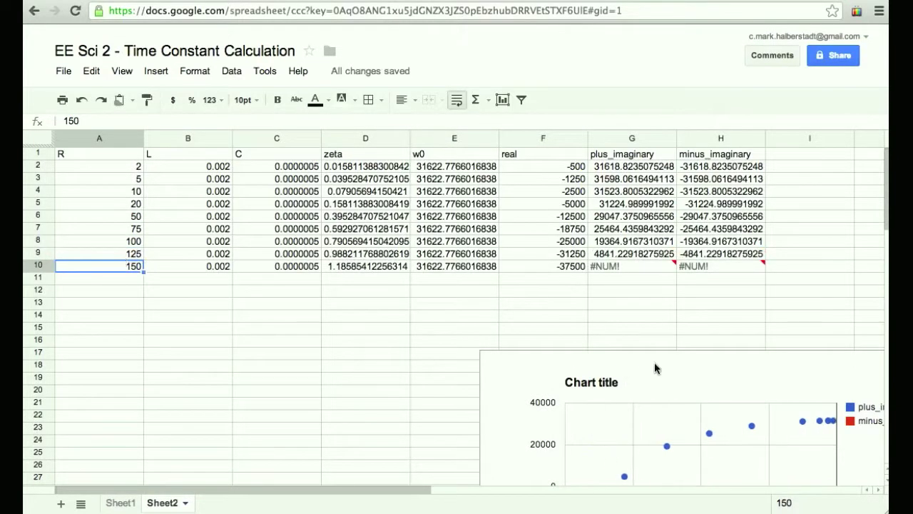
# Step: Examine the plotted roots, and move the scatter chart beside the data, starting around column I and row 13
pyautogui.scroll(-5, 655, 367)
pyautogui.hscroll(5, 654, 366)
pyautogui.scroll(3, 654, 367)
pyautogui.scroll(-3, 673, 356)
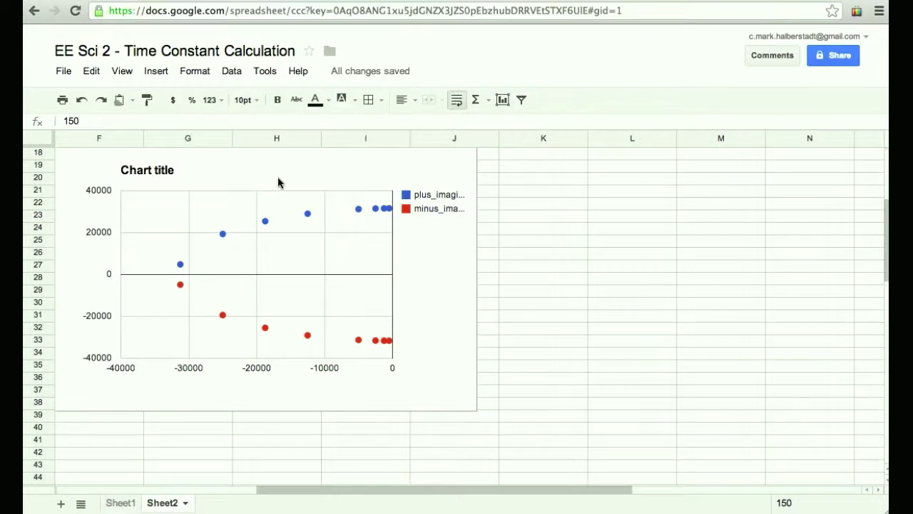
pyautogui.scroll(2, 277, 177)
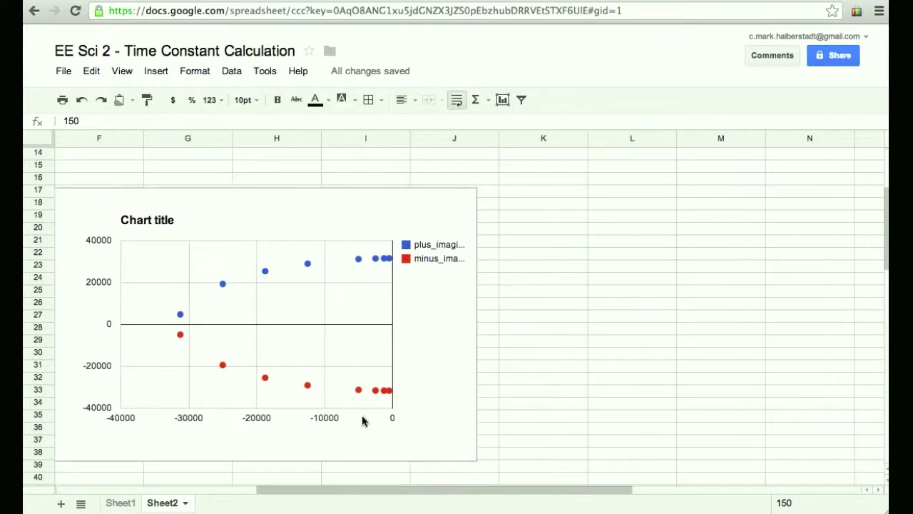
pyautogui.moveTo(331, 494); pyautogui.dragTo(273, 493)
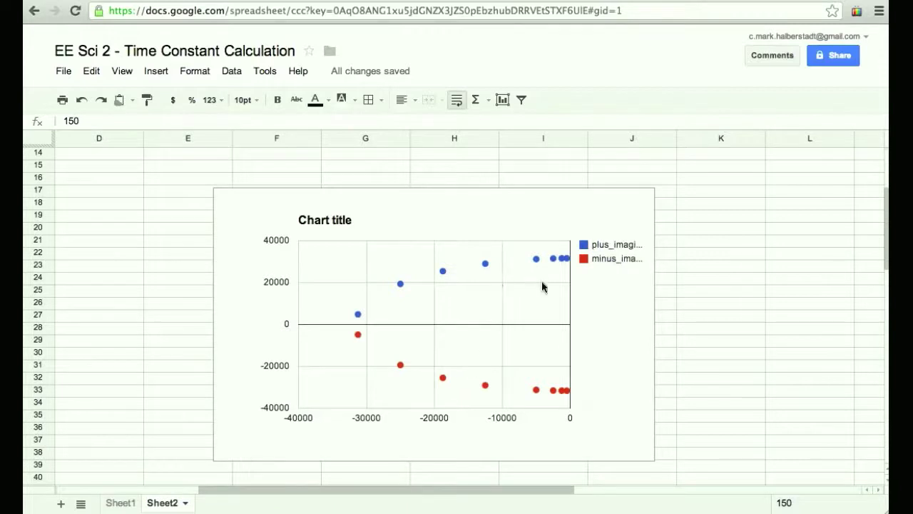
pyautogui.scroll(3, 424, 200)
pyautogui.scroll(1, 424, 200)
pyautogui.moveTo(316, 271); pyautogui.dragTo(568, 230)
pyautogui.scroll(-5, 473, 238)
pyautogui.scroll(2, 473, 239)
pyautogui.scroll(2, 473, 239)
pyautogui.hscroll(-3, 473, 239)
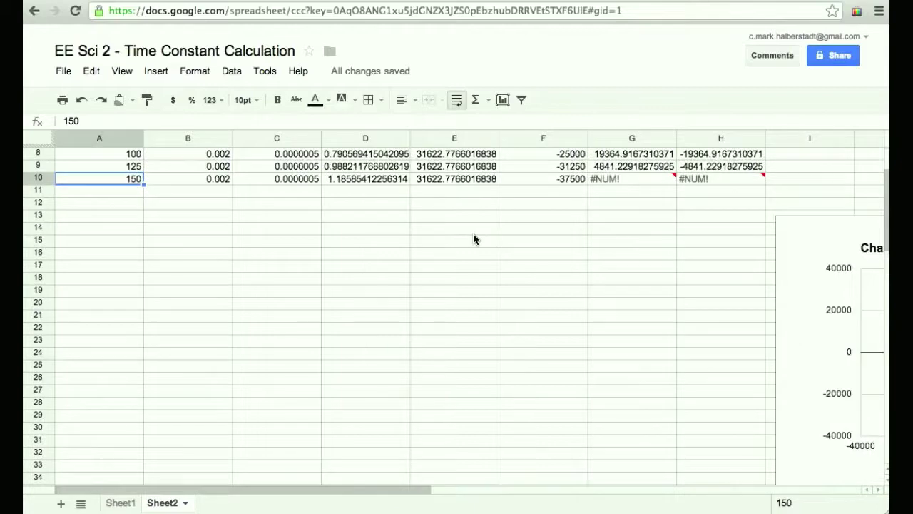
# Step: Insert a row above the R = 100 row, paste the copied row 2 into it and set its R to 80
pyautogui.scroll(3, 472, 239)
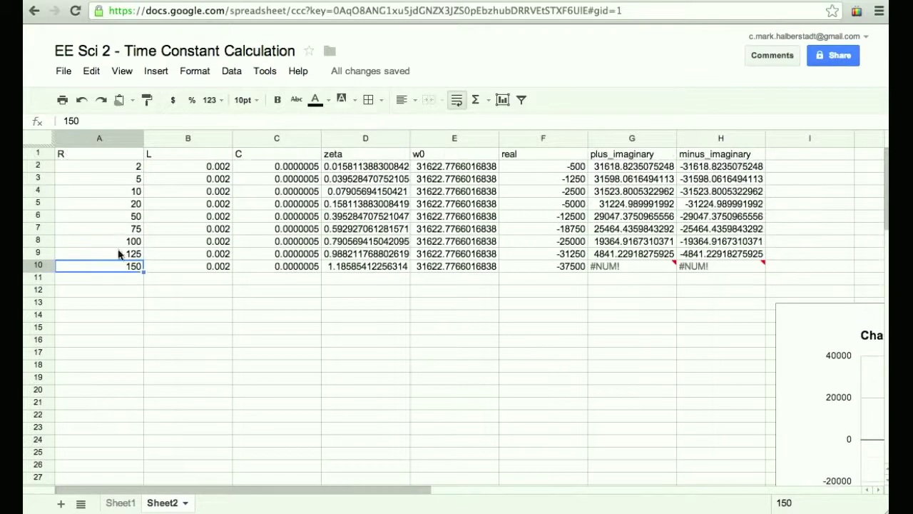
pyautogui.click(50, 240)
pyautogui.click(154, 71)
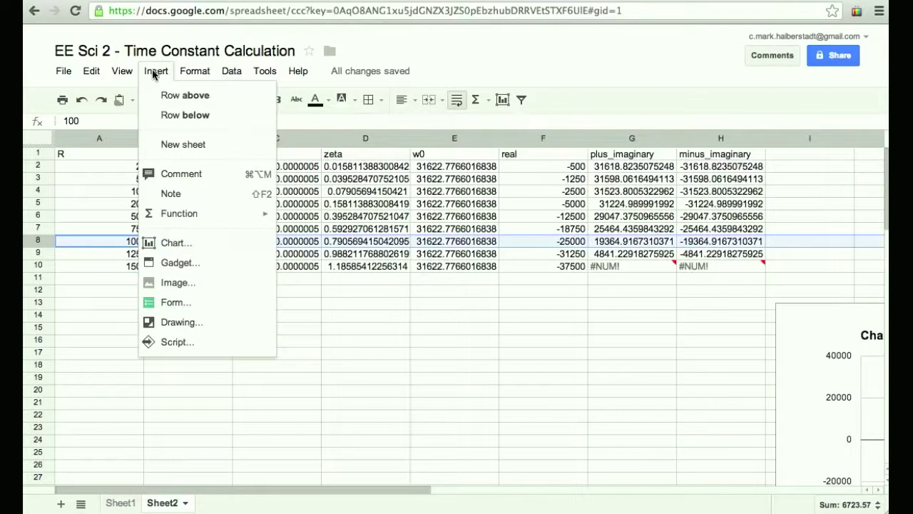
pyautogui.click(177, 100)
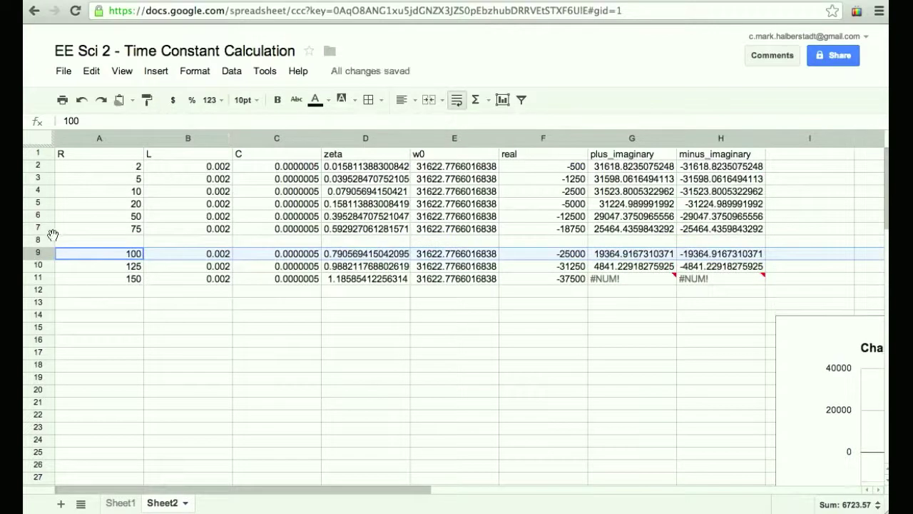
pyautogui.write('2\t0.002\t0.0000005\t0.015811388300842\t31622.7766016838\t-500\t31618.8235075248\t-31618.8235075248')
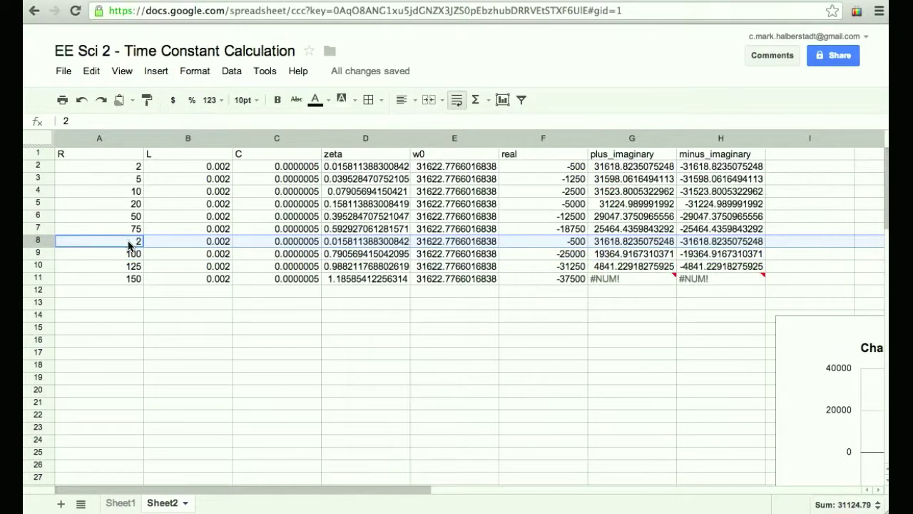
pyautogui.click(130, 241)
pyautogui.write('80')
pyautogui.press('Return')
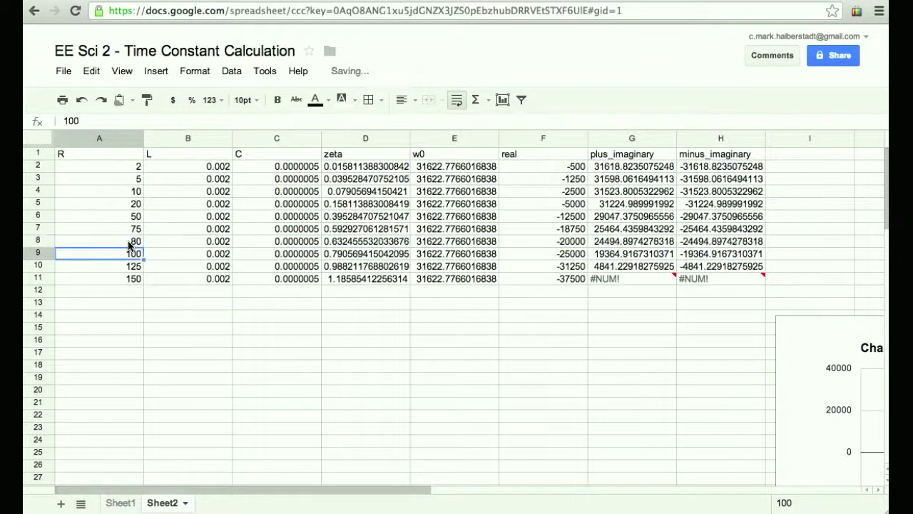
# Step: Insert another row above the R = 100 row, paste the copied row 2 into it and set its R to 90
pyautogui.click(156, 70)
pyautogui.click(178, 94)
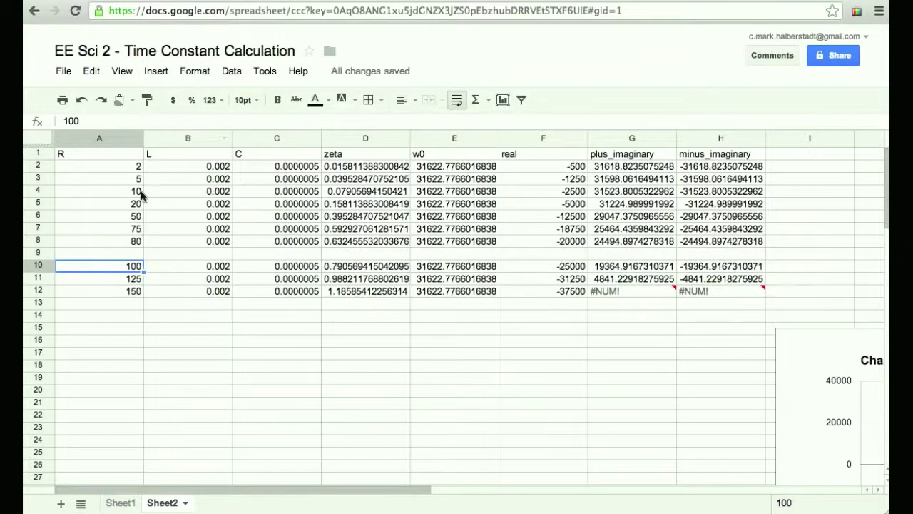
pyautogui.click(37, 255)
pyautogui.write('2\t0.002\t0.0000005\t0.015811388300842\t31622.7766016838\t-500\t31618.8235075248\t-31618.8235075248')
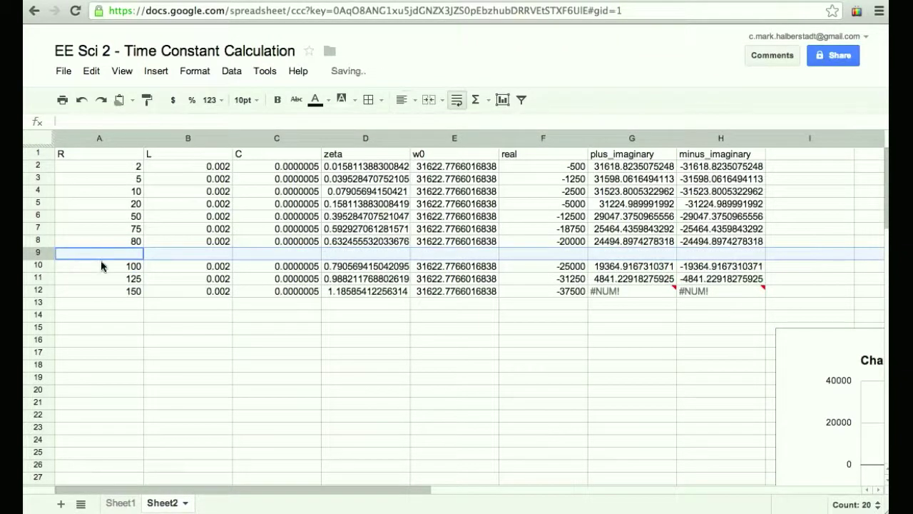
pyautogui.click(131, 255)
pyautogui.write('90')
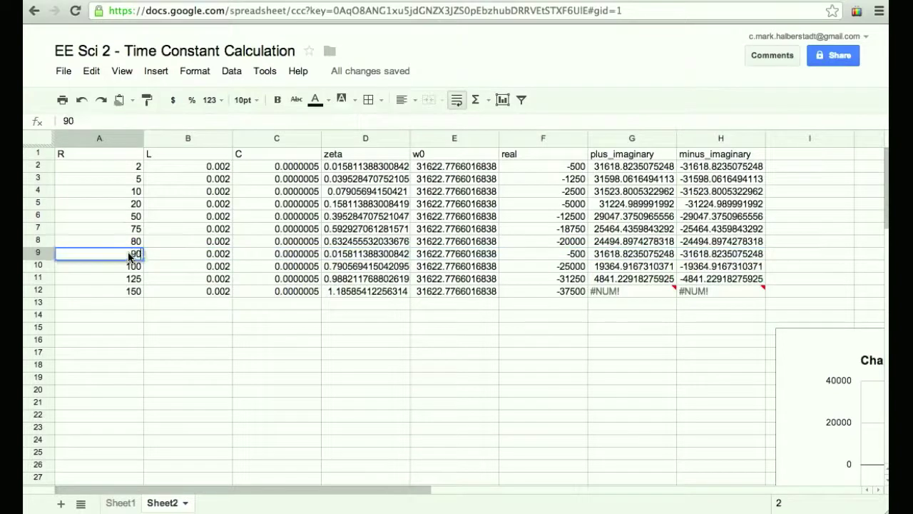
pyautogui.press('Return')
# Step: Insert a further row above the R = 100 row, paste the copied row 2 into it and set its R to 95
pyautogui.click(150, 71)
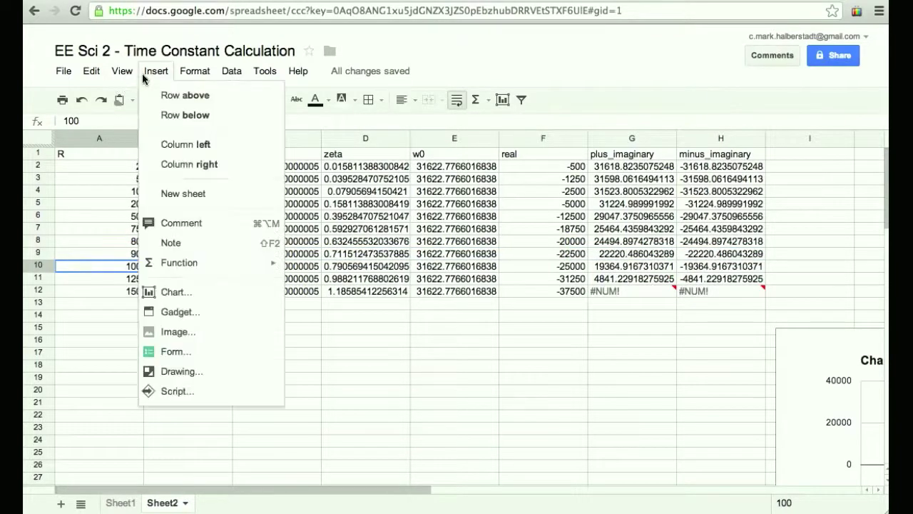
pyautogui.click(182, 94)
pyautogui.click(44, 268)
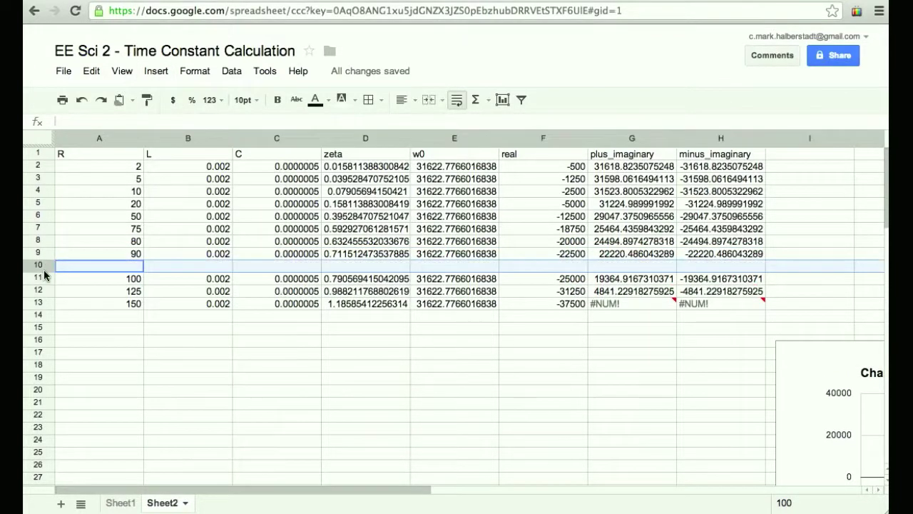
pyautogui.write('2\t0.002\t0.0000005\t0.015811388300842\t31622.7766016838\t-500\t31618.8235075248\t-31618.8235075248')
pyautogui.write('95')
pyautogui.press('Return')
# Step: Examine how the real and imaginary parts of the roots are distributed in the updated scatter chart
pyautogui.hscroll(10, 708, 371)
pyautogui.scroll(-2, 708, 371)
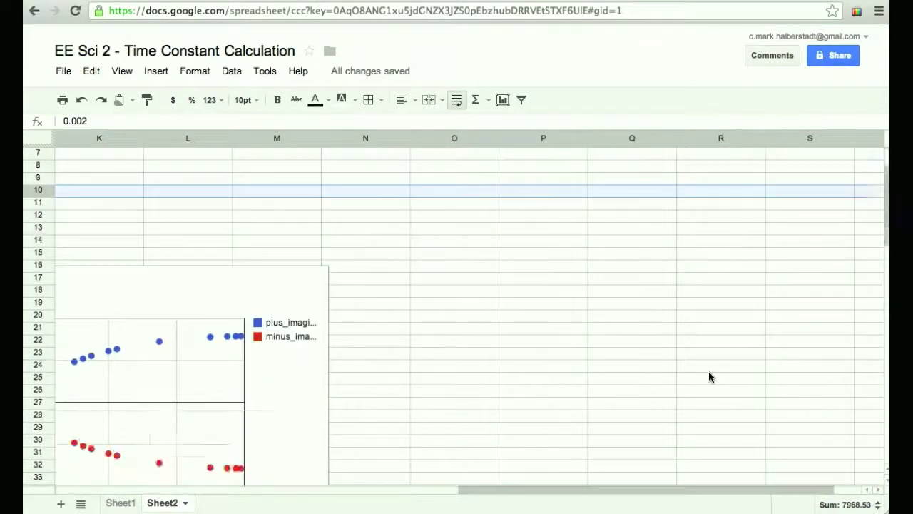
pyautogui.scroll(-2, 709, 376)
pyautogui.hscroll(-8, 708, 376)
pyautogui.hscroll(7, 708, 376)
pyautogui.hscroll(-4, 708, 376)
pyautogui.hscroll(2, 708, 376)
pyautogui.scroll(-1, 708, 376)
pyautogui.hscroll(1, 709, 371)
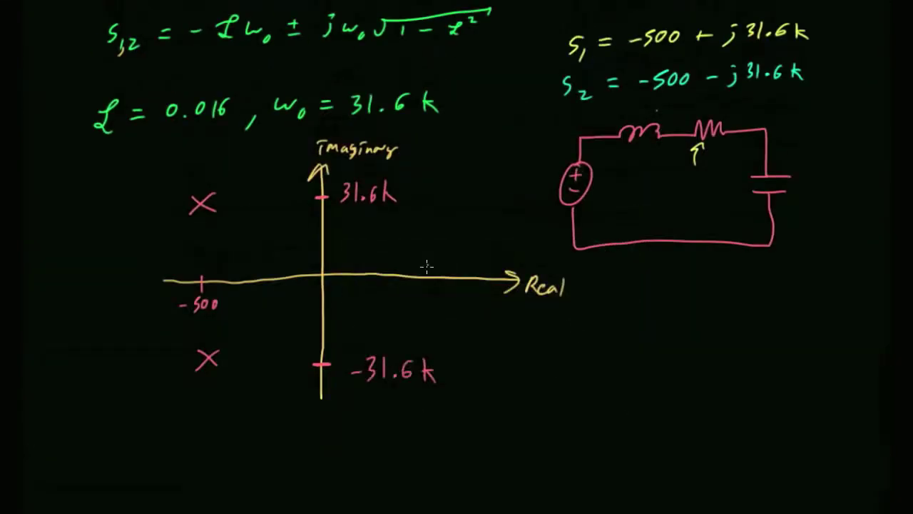
# Step: In the blank space below the pole plot, write the condition "0 < ζ < 1" and sketch a ringing step response beside it
pyautogui.scroll(-5, 585, 336)
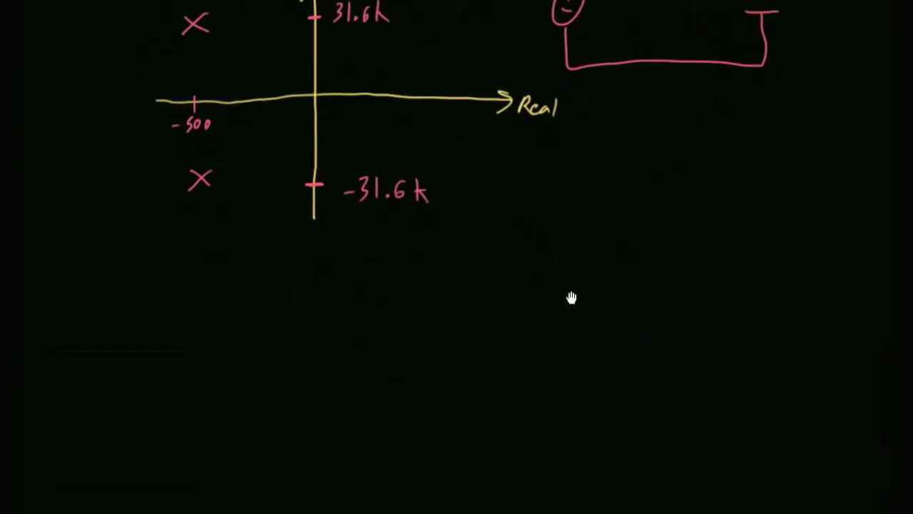
pyautogui.scroll(-2, 572, 301)
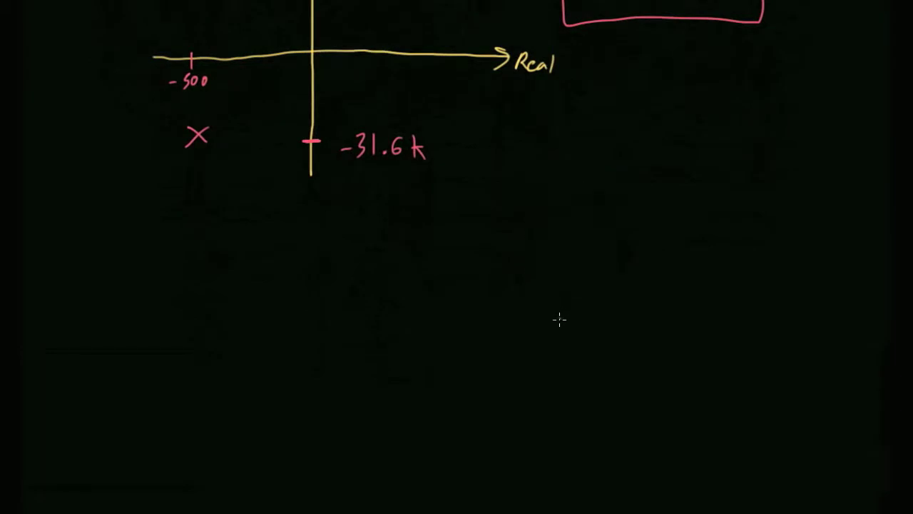
pyautogui.scroll(-2, 552, 328)
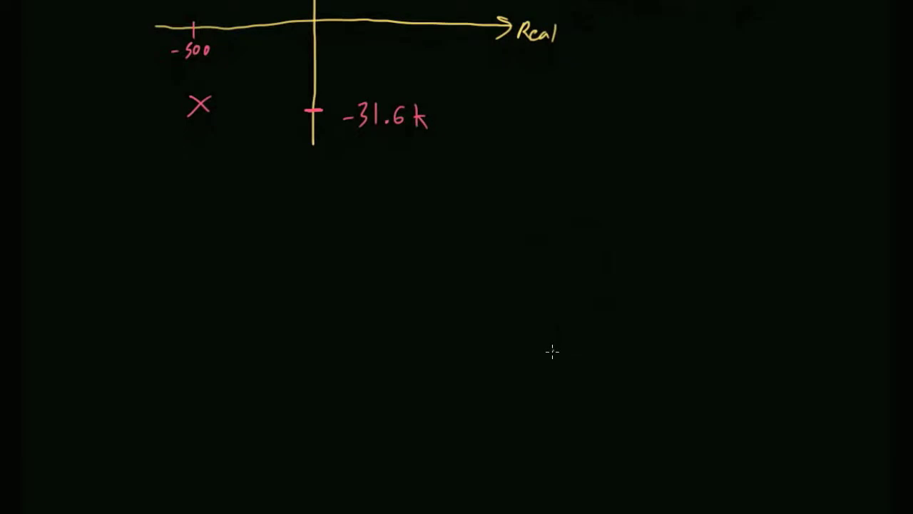
pyautogui.scroll(-4, 562, 363)
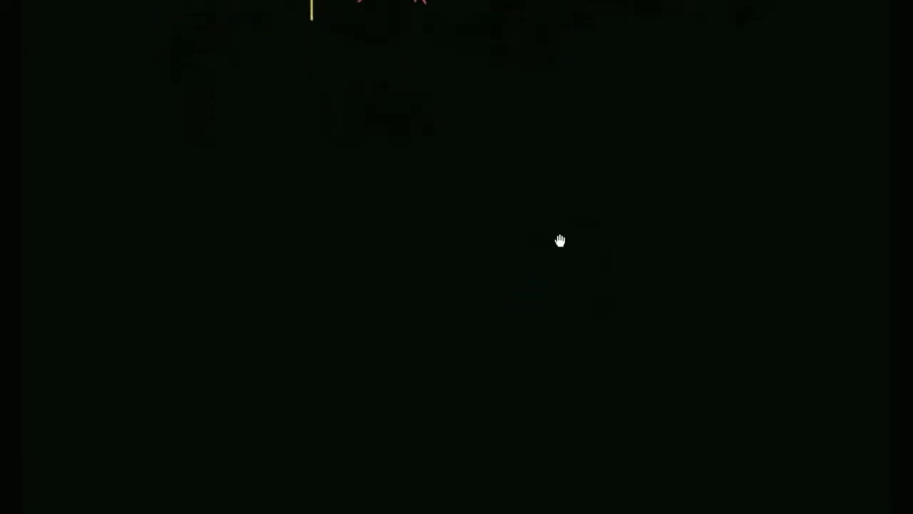
pyautogui.moveTo(112, 33); pyautogui.dragTo(161, 43)
pyautogui.moveTo(183, 30)
pyautogui.mouseDown()
pyautogui.moveTo(207, 22)
pyautogui.moveTo(265, 44)
pyautogui.mouseUp()
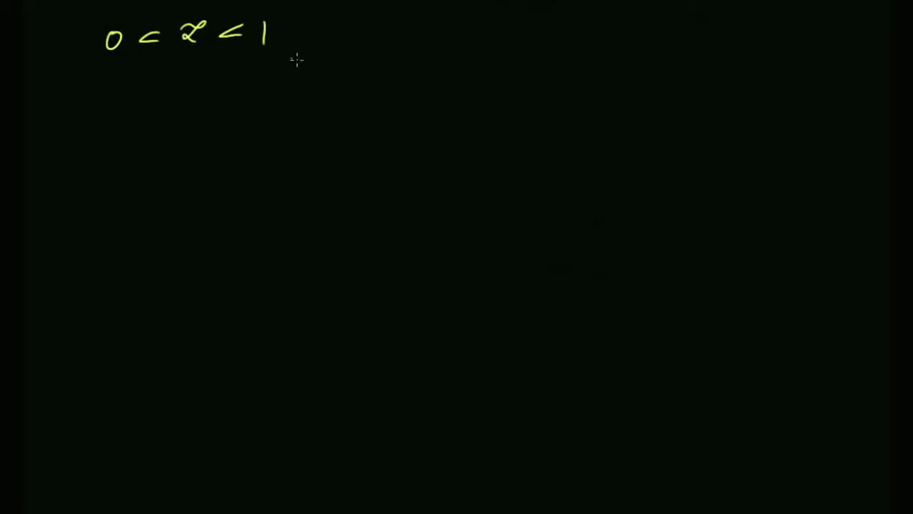
pyautogui.moveTo(341, 50)
pyautogui.mouseDown()
pyautogui.moveTo(359, 47)
pyautogui.moveTo(389, 10)
pyautogui.moveTo(454, 14)
pyautogui.mouseUp()
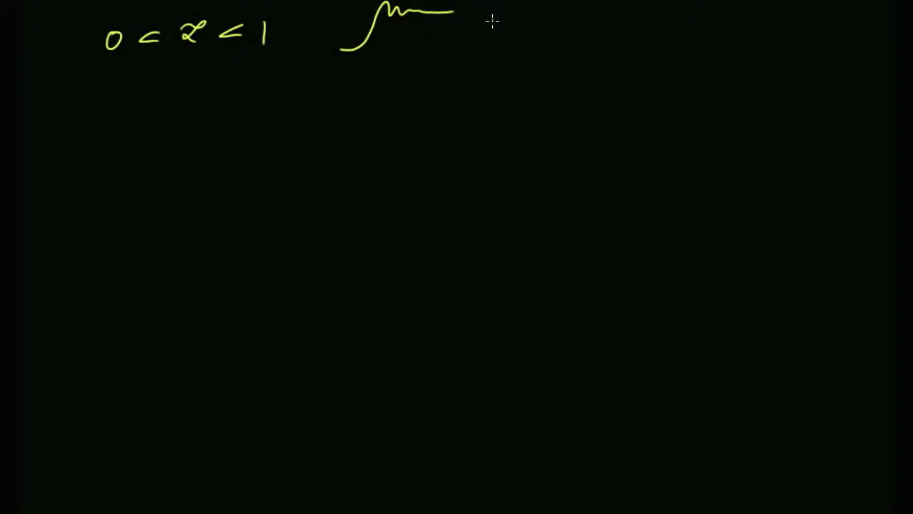
# Step: Write "time constant = 1/(ζ w0)" beside the sketched step response
pyautogui.moveTo(494, 14)
pyautogui.mouseDown()
pyautogui.moveTo(562, 21)
pyautogui.moveTo(637, 13)
pyautogui.mouseUp()
pyautogui.moveTo(628, 18); pyautogui.dragTo(679, 10)
pyautogui.moveTo(663, 14)
pyautogui.mouseDown()
pyautogui.moveTo(695, 14)
pyautogui.moveTo(689, 26)
pyautogui.mouseUp()
pyautogui.moveTo(695, 26); pyautogui.dragTo(694, 27)
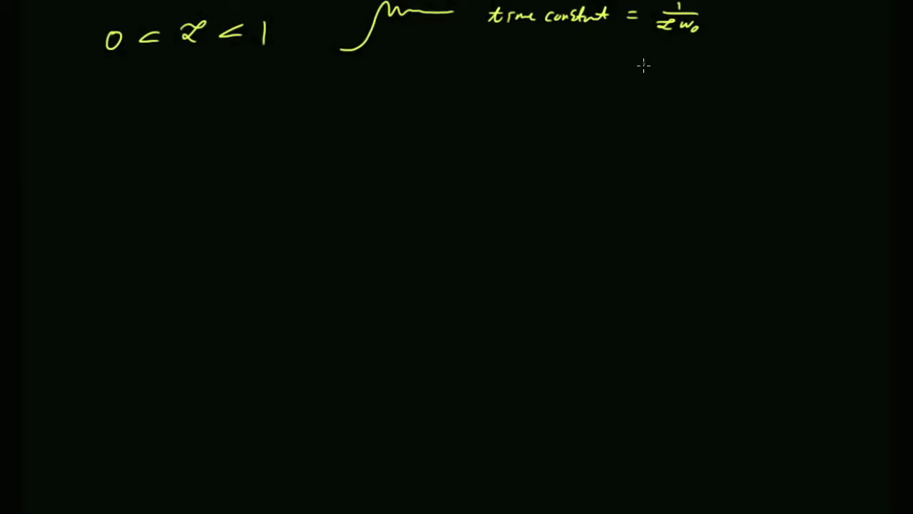
# Step: Switch to the Google spreadsheet and compare the R, zeta and root values in the table with the points in the scatter chart
pyautogui.hotkey('ctrl', 'Down')
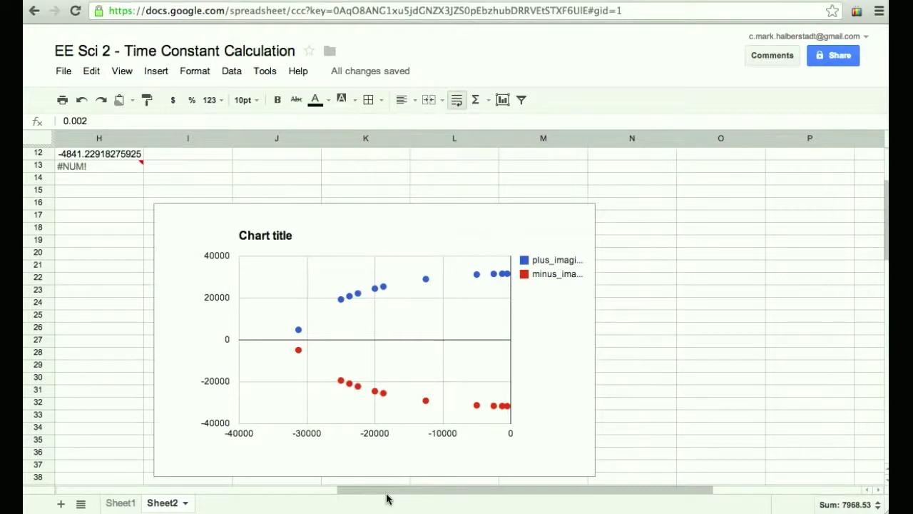
pyautogui.moveTo(366, 490); pyautogui.dragTo(169, 488)
pyautogui.scroll(5, 169, 421)
pyautogui.hscroll(-3, 169, 421)
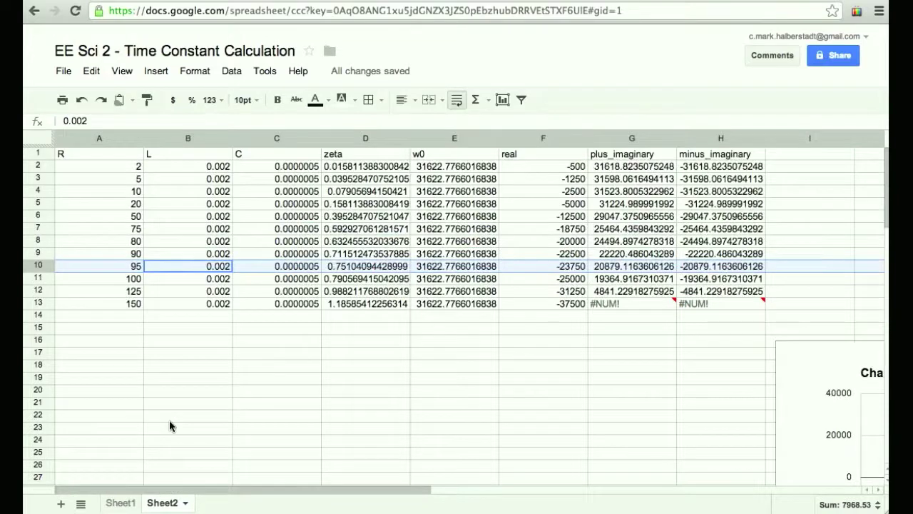
pyautogui.scroll(-4, 189, 226)
pyautogui.hscroll(8, 189, 227)
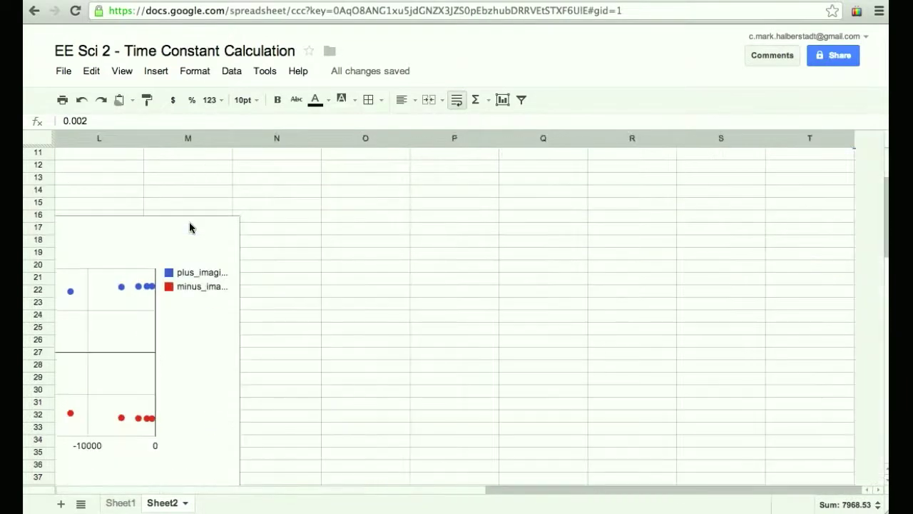
pyautogui.hscroll(-6, 189, 227)
pyautogui.hscroll(3, 189, 227)
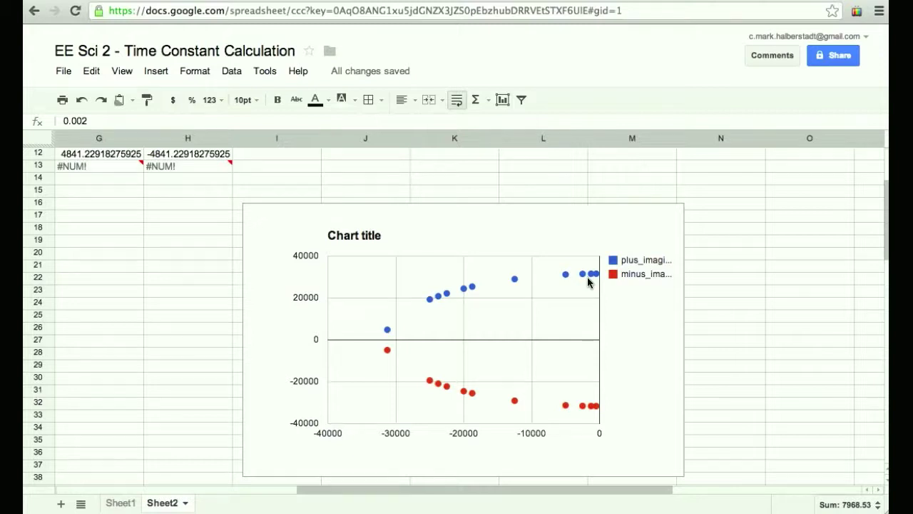
# Step: Switch to CircuitLab, view the transient response of Vout, and hide the plot to inspect the RLC schematic
pyautogui.click(172, 1)
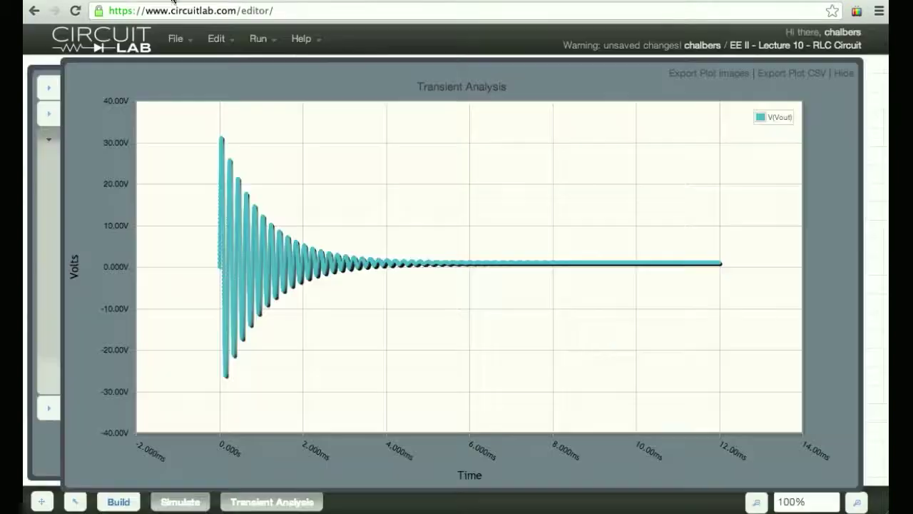
pyautogui.click(842, 74)
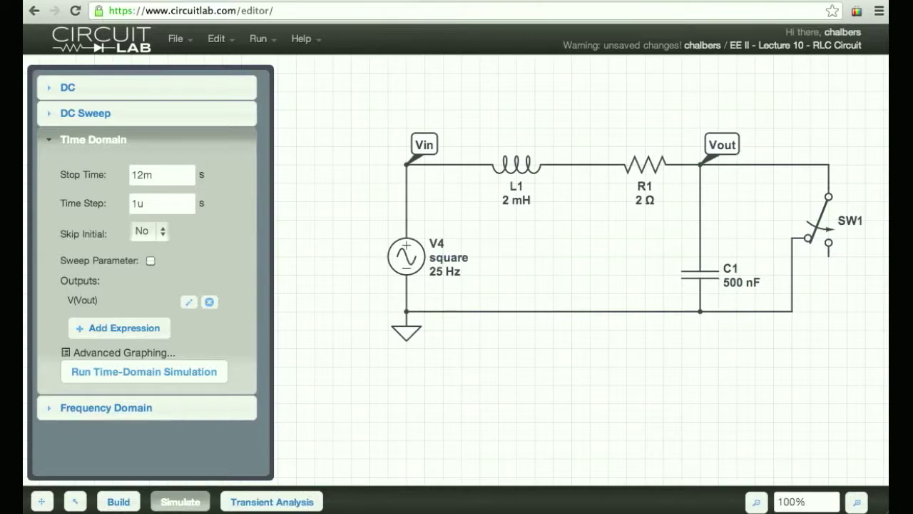
# Step: Return to the handwritten notes and write "R → 0, ζ = 0 ⇒ no decay" under the 0 < ζ < 1 condition
pyautogui.hotkey('ctrl', 'Right')
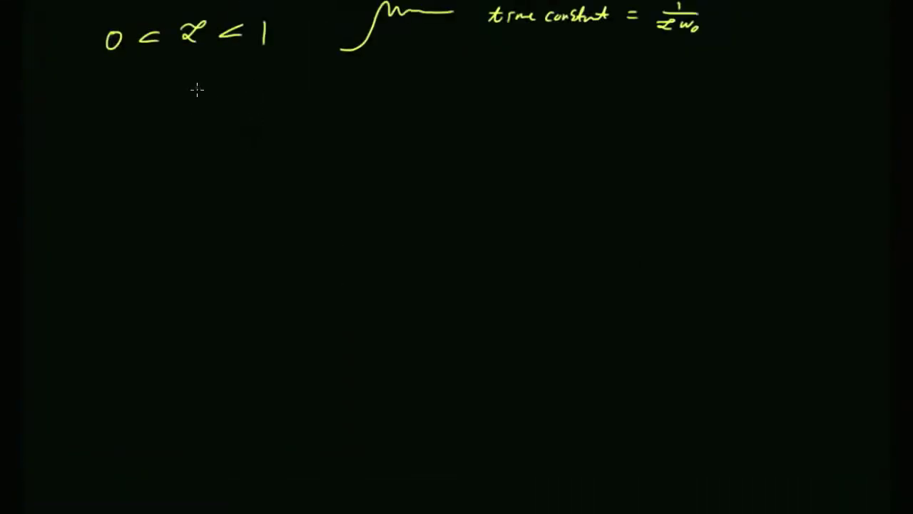
pyautogui.moveTo(193, 103)
pyautogui.mouseDown()
pyautogui.moveTo(193, 94)
pyautogui.moveTo(206, 101)
pyautogui.moveTo(249, 86)
pyautogui.moveTo(277, 111)
pyautogui.mouseUp()
pyautogui.moveTo(316, 84)
pyautogui.mouseDown()
pyautogui.moveTo(331, 95)
pyautogui.moveTo(358, 83)
pyautogui.moveTo(360, 91)
pyautogui.moveTo(383, 83)
pyautogui.moveTo(440, 92)
pyautogui.moveTo(510, 74)
pyautogui.moveTo(554, 91)
pyautogui.mouseUp()
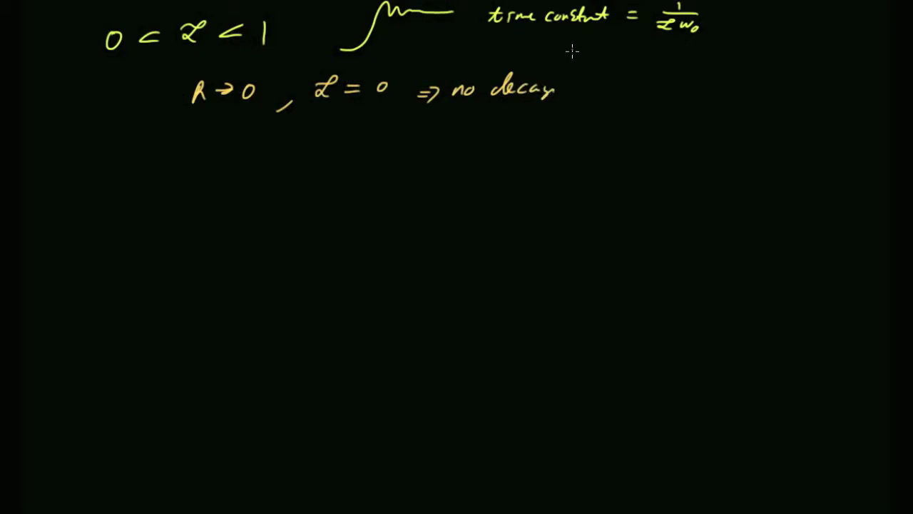